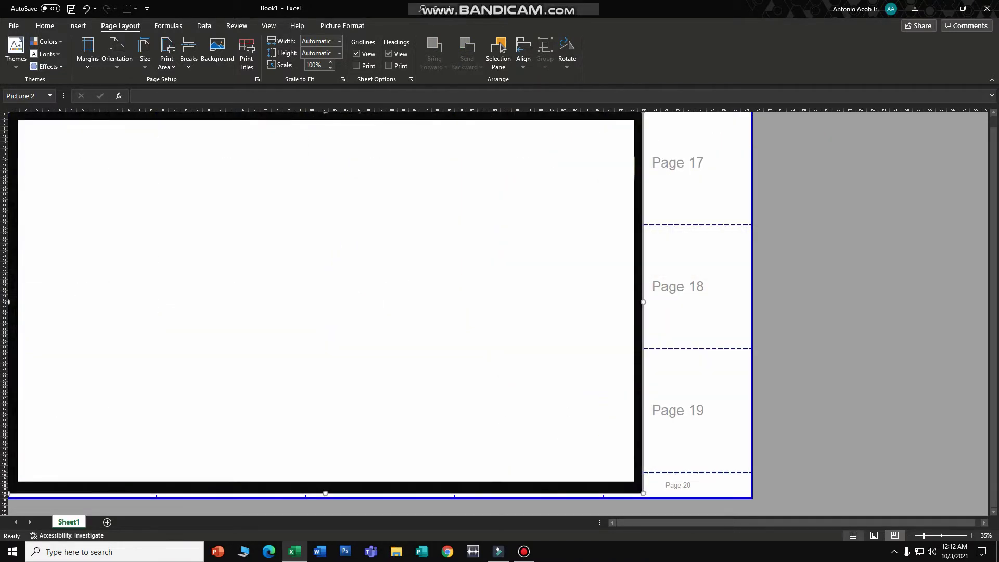
Stretch the black frame picture's width and height to cover the five-by-four grid of pages.
{"action": "scroll", "coordinate": [495, 312], "scroll_direction": "down", "scroll_amount": 1}
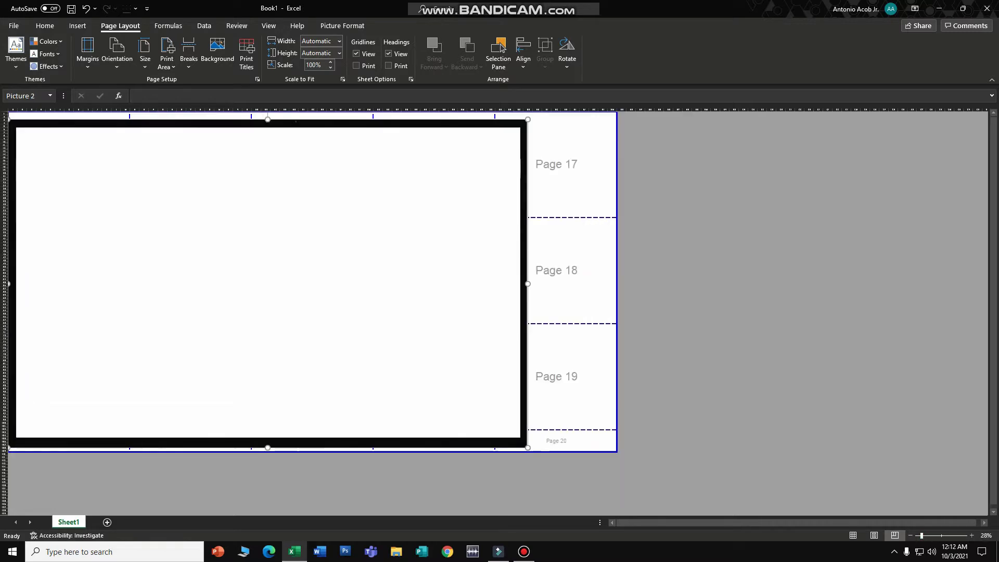
{"action": "left_click", "coordinate": [538, 448]}
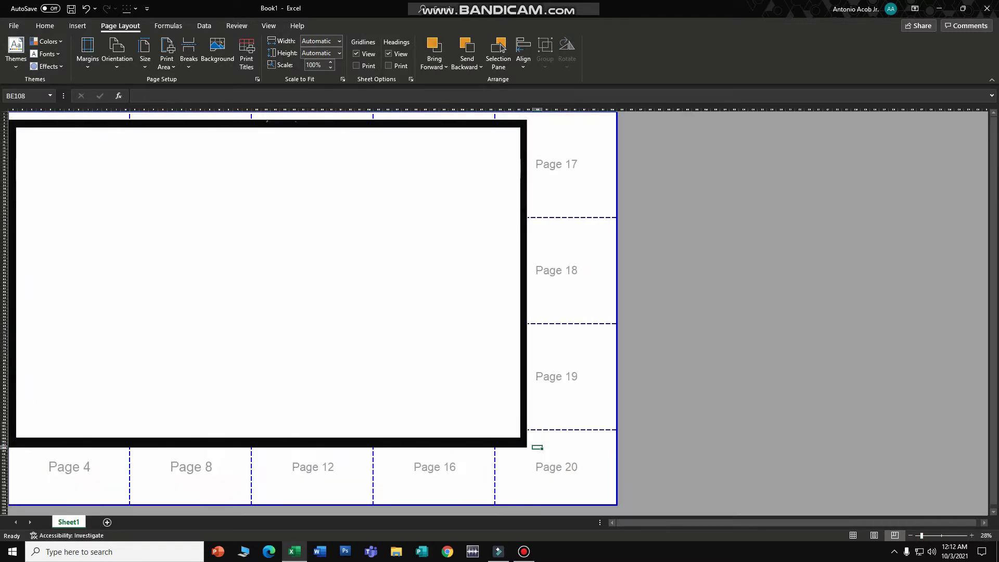
{"action": "left_click", "coordinate": [525, 443]}
{"action": "left_click_drag", "start_coordinate": [528, 284], "coordinate": [615, 284]}
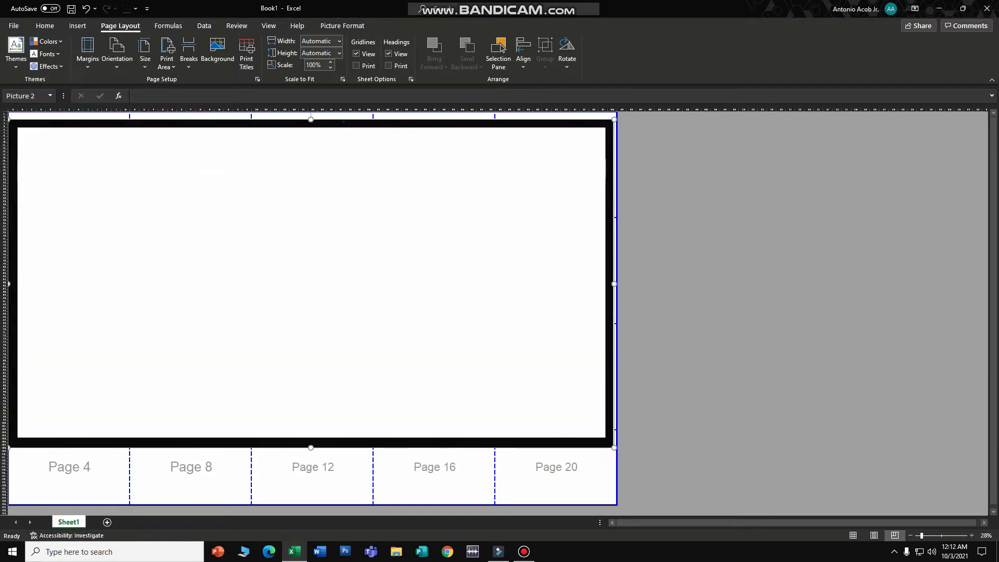
{"action": "left_click_drag", "start_coordinate": [311, 448], "coordinate": [311, 498]}
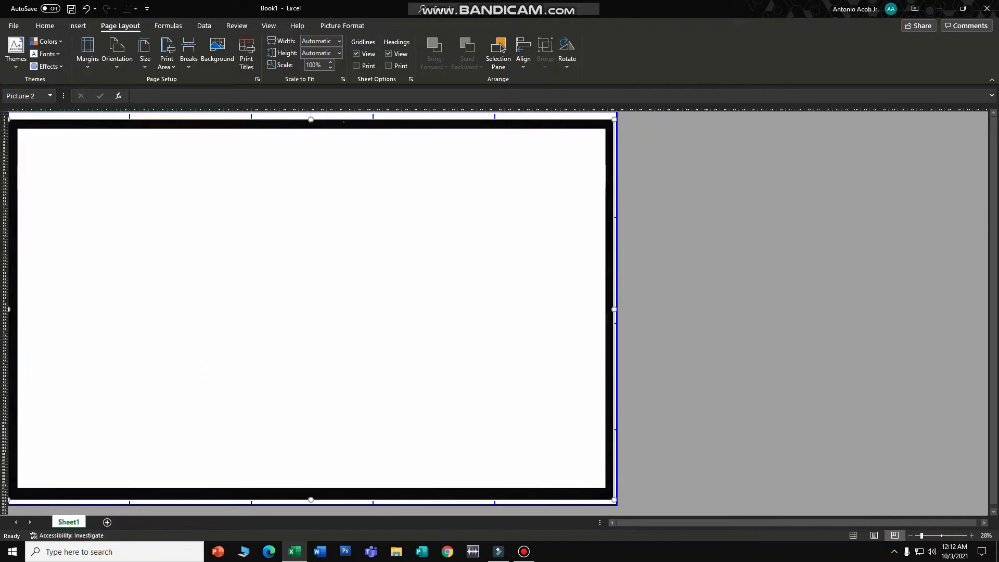
Nudge the frame picture up to the top of the page area and extend its lower edge towards the bottom boundary.
{"action": "key", "text": "Up"}
{"action": "key", "text": "Up"}
{"action": "key", "text": "Up"}
{"action": "key", "text": "Up"}
{"action": "key", "text": "Up"}
{"action": "key", "text": "Up"}
{"action": "key", "text": "Up"}
{"action": "key", "text": "Up"}
{"action": "key", "text": "Up"}
{"action": "key", "text": "Up"}
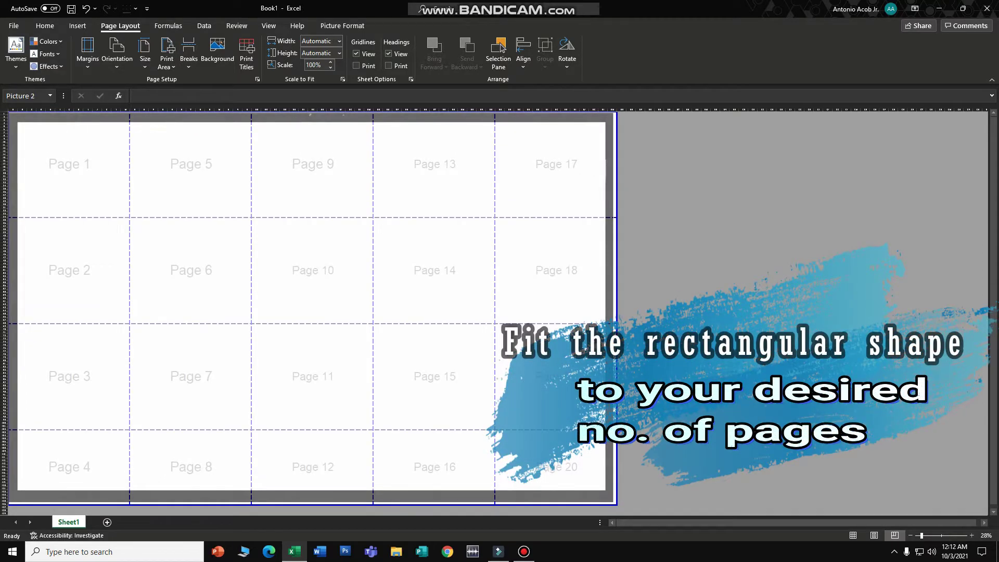
{"action": "left_click_drag", "start_coordinate": [311, 501], "coordinate": [311, 502]}
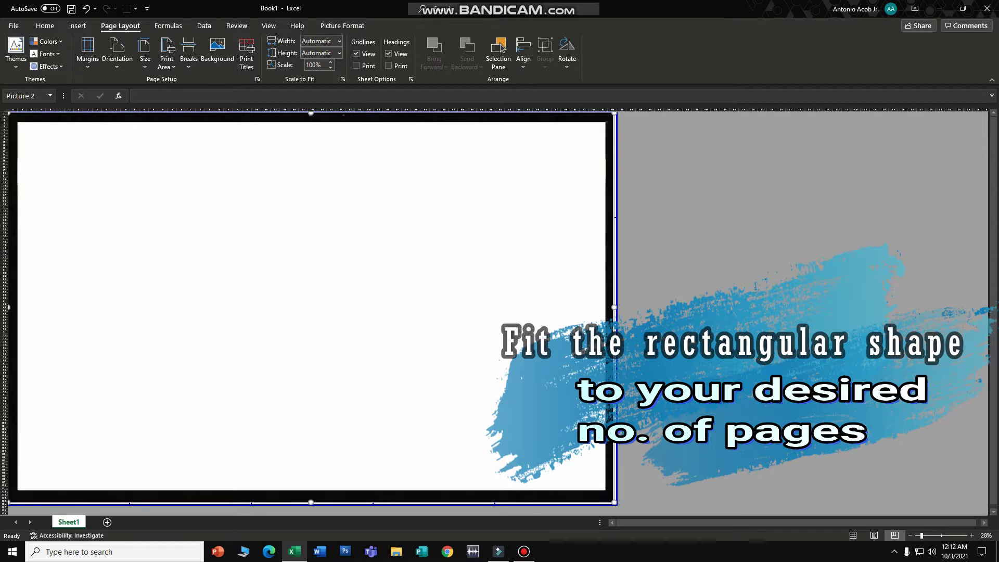
Switch to Normal view and move the frame picture off the page grid into the empty cells beside it.
{"action": "left_click", "coordinate": [853, 536]}
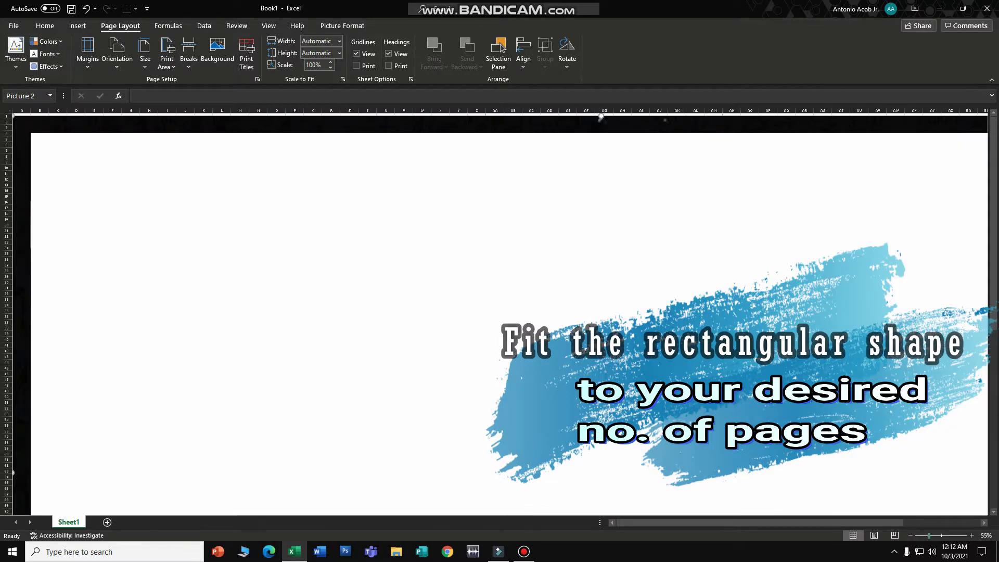
{"action": "scroll", "coordinate": [495, 311], "scroll_direction": "down", "scroll_amount": 2}
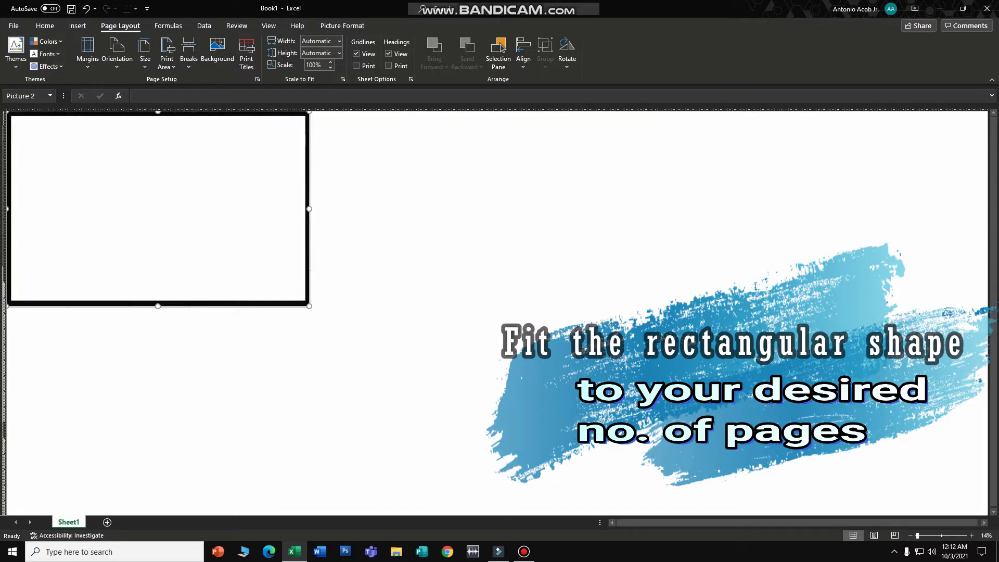
{"action": "left_click_drag", "start_coordinate": [157, 208], "coordinate": [529, 273]}
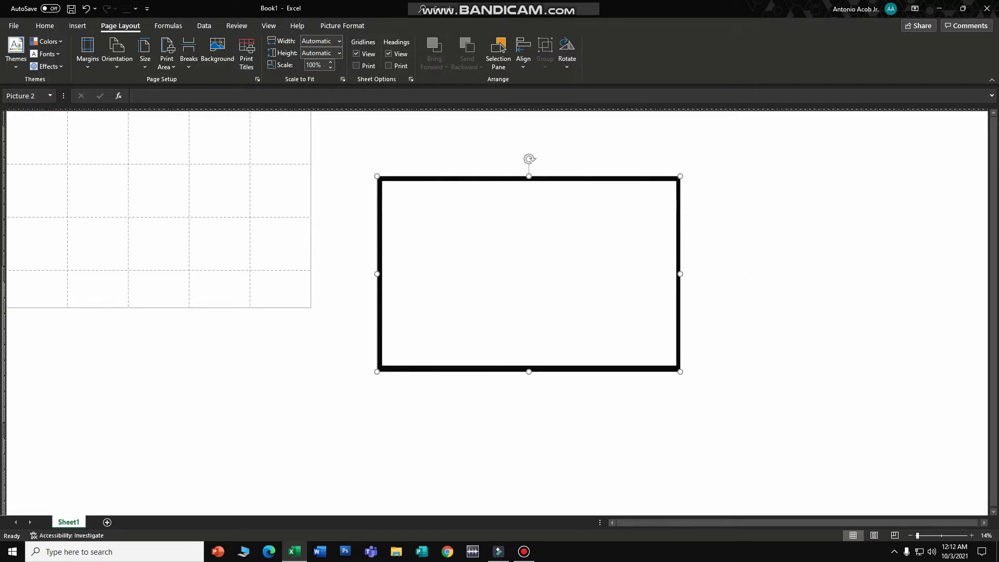
{"action": "left_click", "coordinate": [126, 306]}
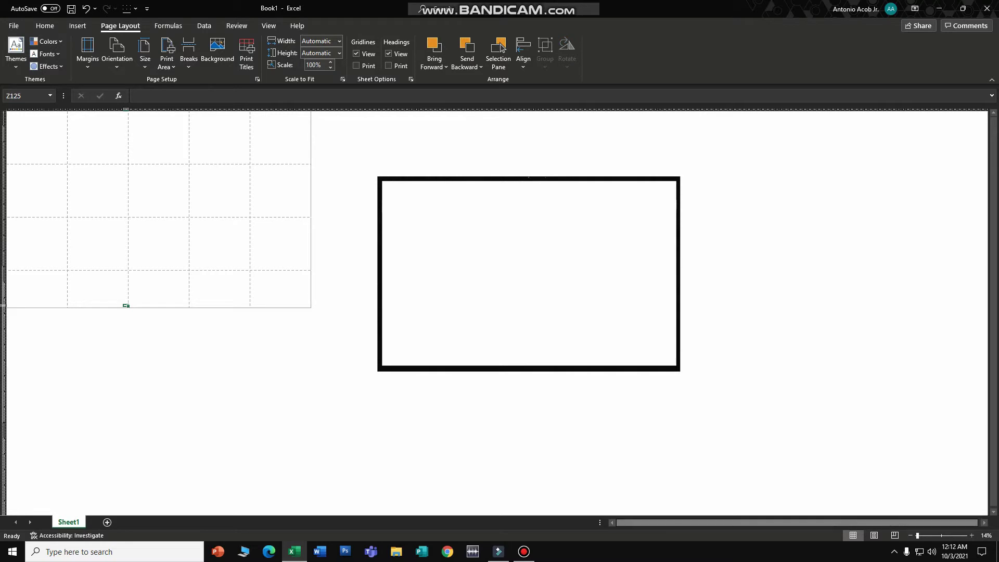
Return to Page Break Preview and extend the lower print boundary so pages 4 to 20 in the last row are full height.
{"action": "left_click", "coordinate": [895, 535]}
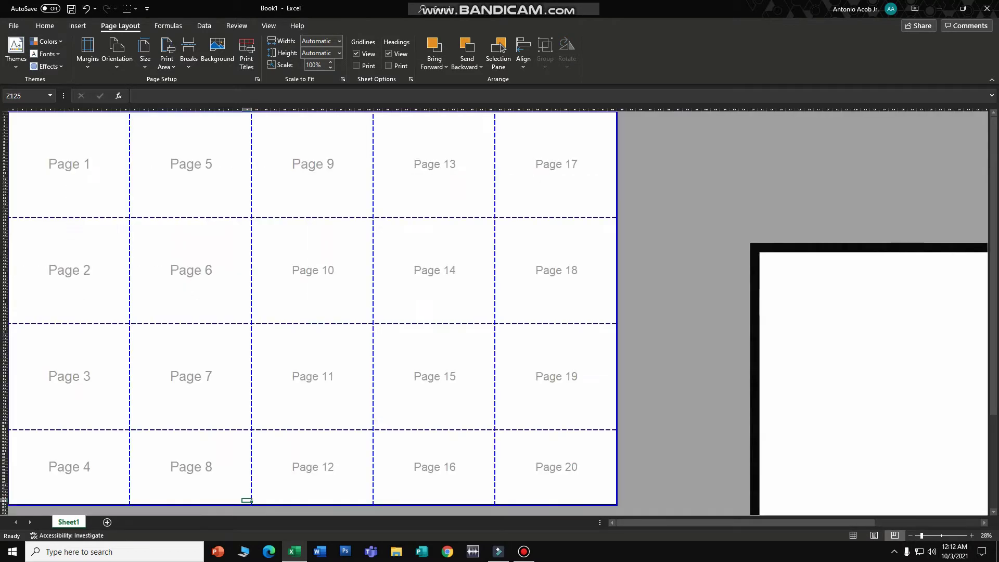
{"action": "scroll", "coordinate": [313, 307], "scroll_direction": "down", "scroll_amount": 3}
{"action": "left_click_drag", "start_coordinate": [247, 477], "coordinate": [247, 508]}
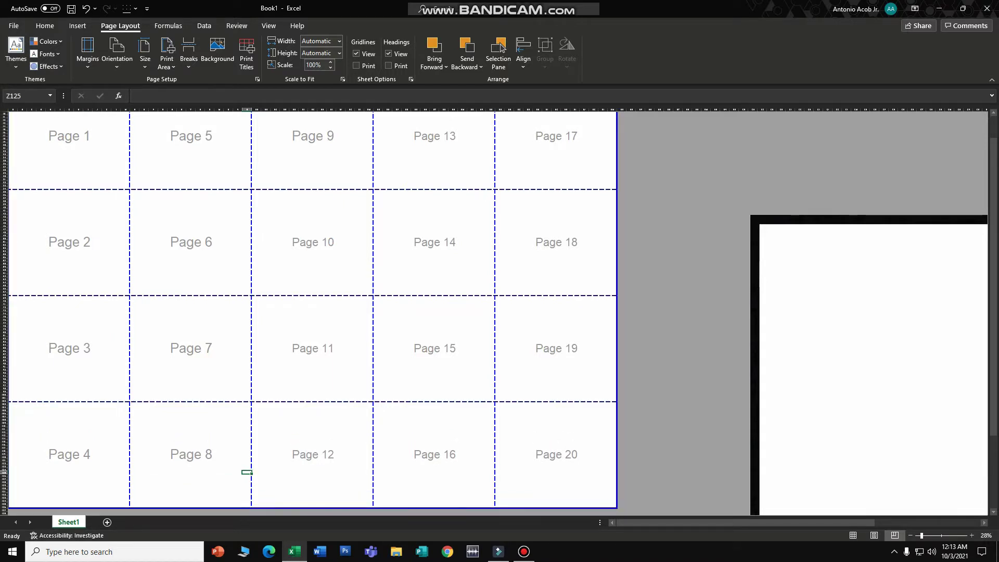
{"action": "mouse_move", "coordinate": [617, 303]}
{"action": "left_mouse_down"}
{"action": "mouse_move", "coordinate": [645, 303]}
{"action": "mouse_move", "coordinate": [616, 303]}
{"action": "left_mouse_up"}
{"action": "scroll", "coordinate": [616, 304], "scroll_direction": "down", "scroll_amount": 2}
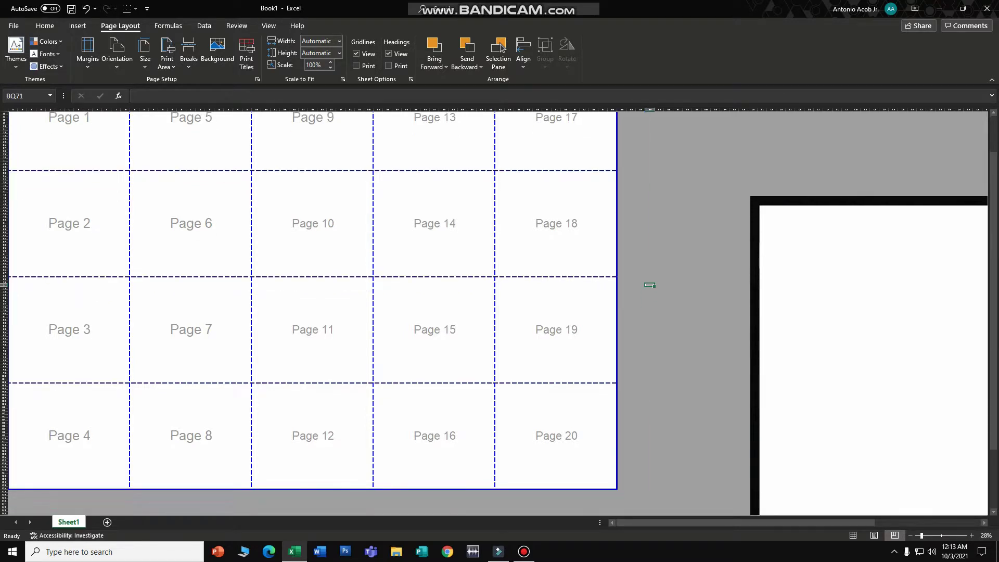
Move the frame picture back over the page grid, starting at the grid's left edge.
{"action": "left_click_drag", "start_coordinate": [843, 339], "coordinate": [831, 280]}
{"action": "left_click", "coordinate": [379, 475]}
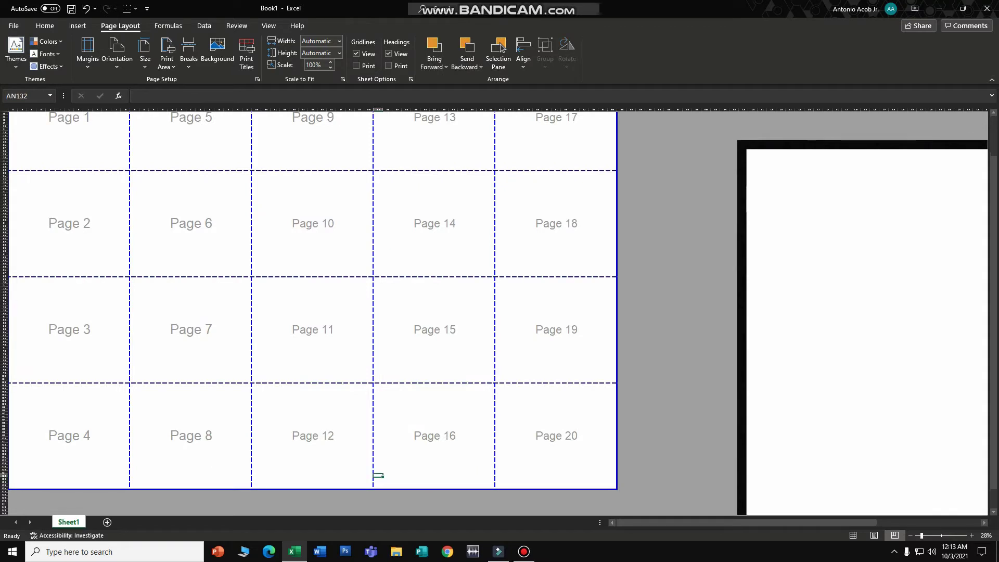
{"action": "left_click_drag", "start_coordinate": [737, 335], "coordinate": [10, 296]}
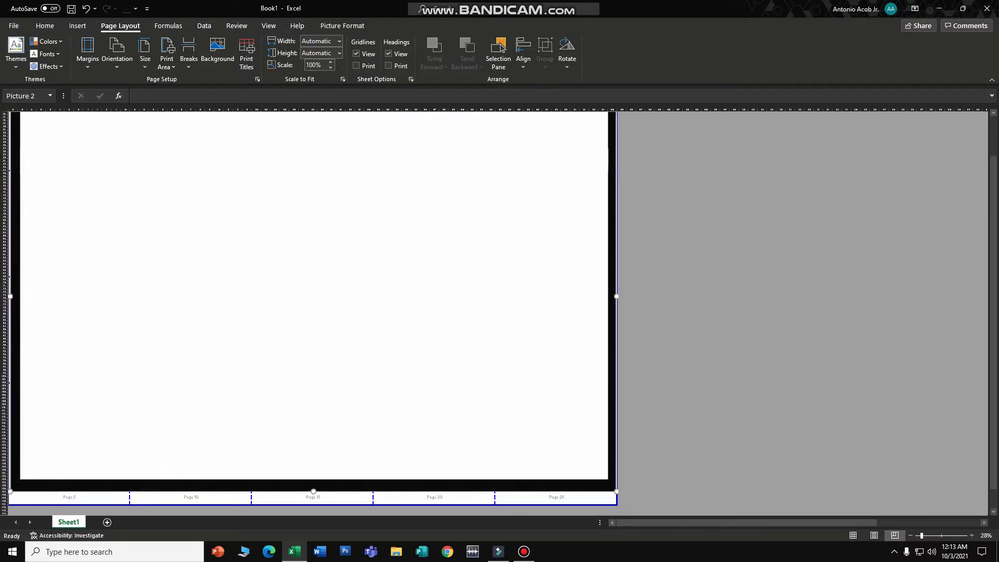
Reduce the frame picture's height to four page rows and align it with the print area's left and lower boundaries.
{"action": "mouse_move", "coordinate": [313, 492]}
{"action": "left_mouse_down"}
{"action": "mouse_move", "coordinate": [314, 502]}
{"action": "mouse_move", "coordinate": [313, 489]}
{"action": "left_mouse_up"}
{"action": "left_click", "coordinate": [313, 498]}
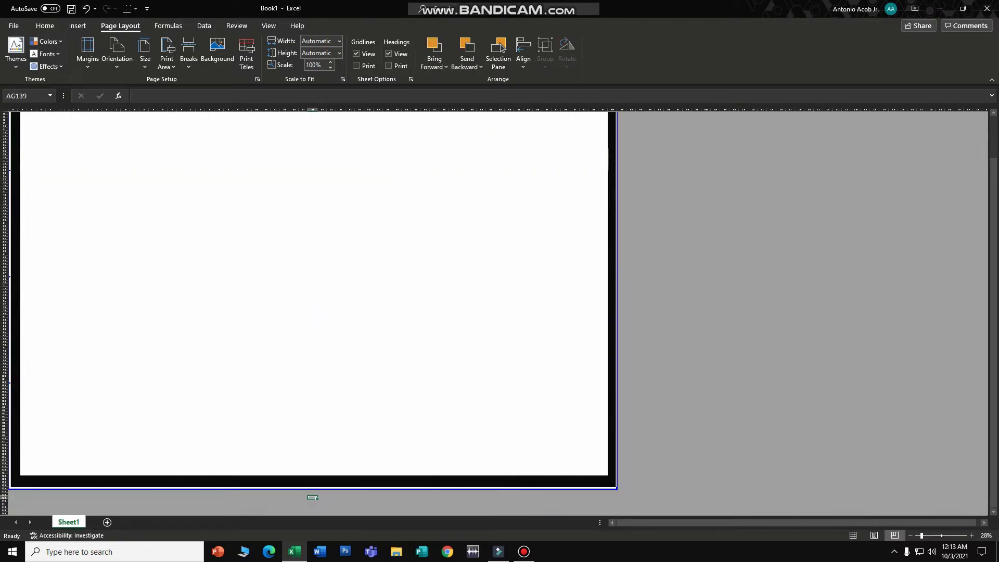
{"action": "left_click", "coordinate": [313, 487]}
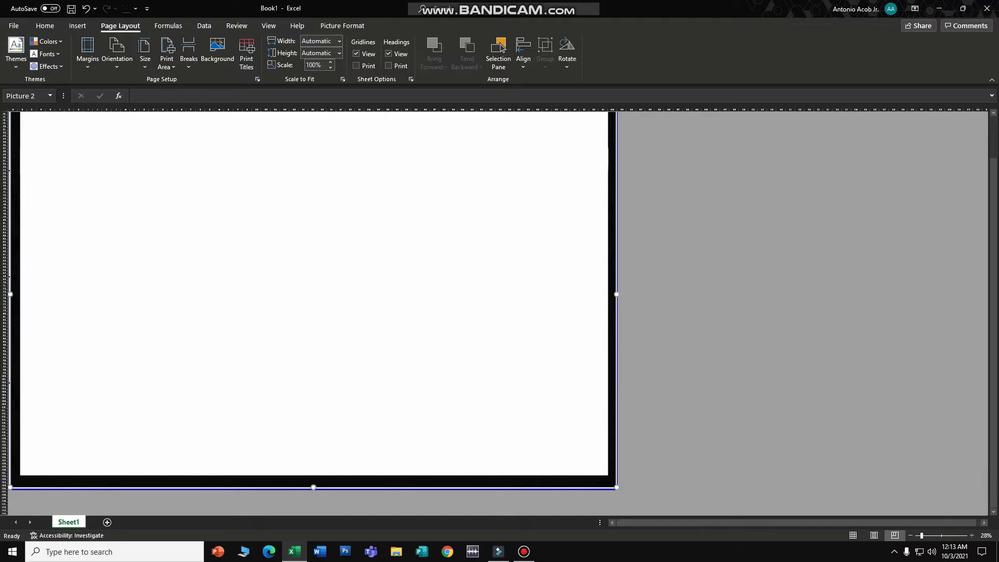
{"action": "mouse_move", "coordinate": [313, 294]}
{"action": "left_mouse_down"}
{"action": "mouse_move", "coordinate": [883, 378]}
{"action": "mouse_move", "coordinate": [796, 383]}
{"action": "mouse_move", "coordinate": [972, 395]}
{"action": "mouse_move", "coordinate": [311, 343]}
{"action": "mouse_move", "coordinate": [310, 304]}
{"action": "left_mouse_up"}
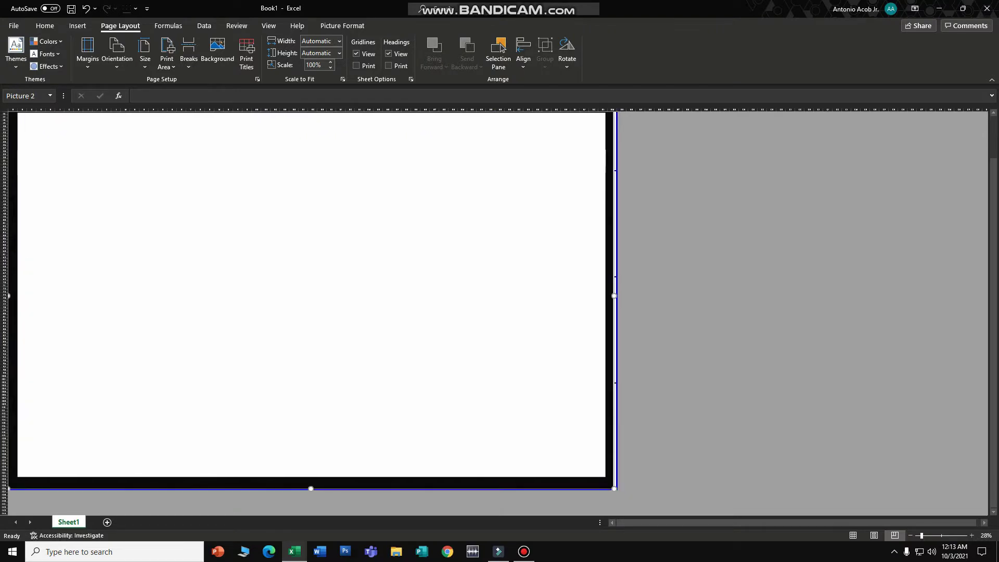
{"action": "scroll", "coordinate": [311, 304], "scroll_direction": "up", "scroll_amount": 1}
{"action": "left_click", "coordinate": [810, 270]}
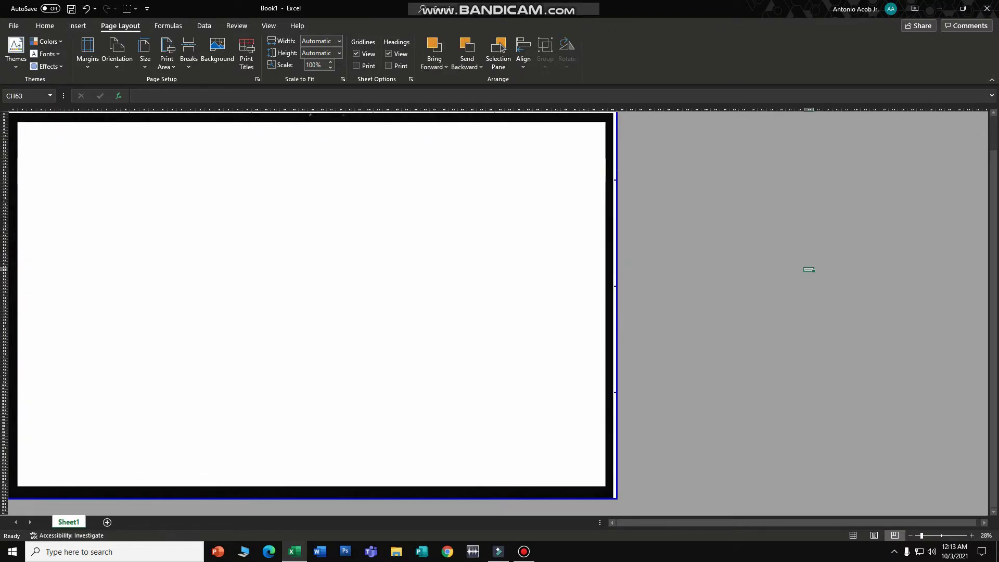
Insert picture 3 from the tarpapel folder and fit it as a 2.53" by 42.23" banner along the frame's top.
{"action": "left_click", "coordinate": [78, 25]}
{"action": "left_click", "coordinate": [122, 51]}
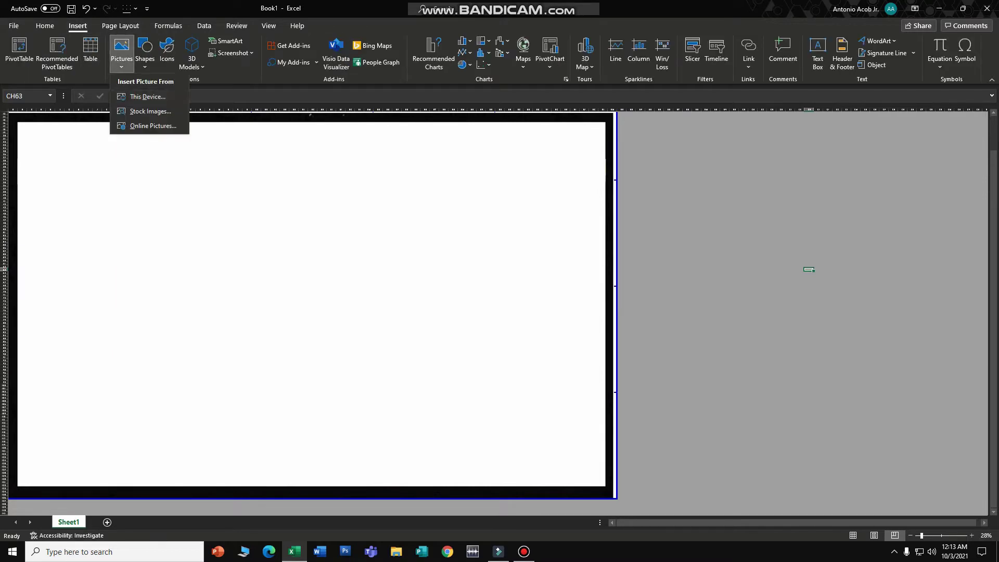
{"action": "left_click", "coordinate": [143, 96]}
{"action": "left_click", "coordinate": [346, 89]}
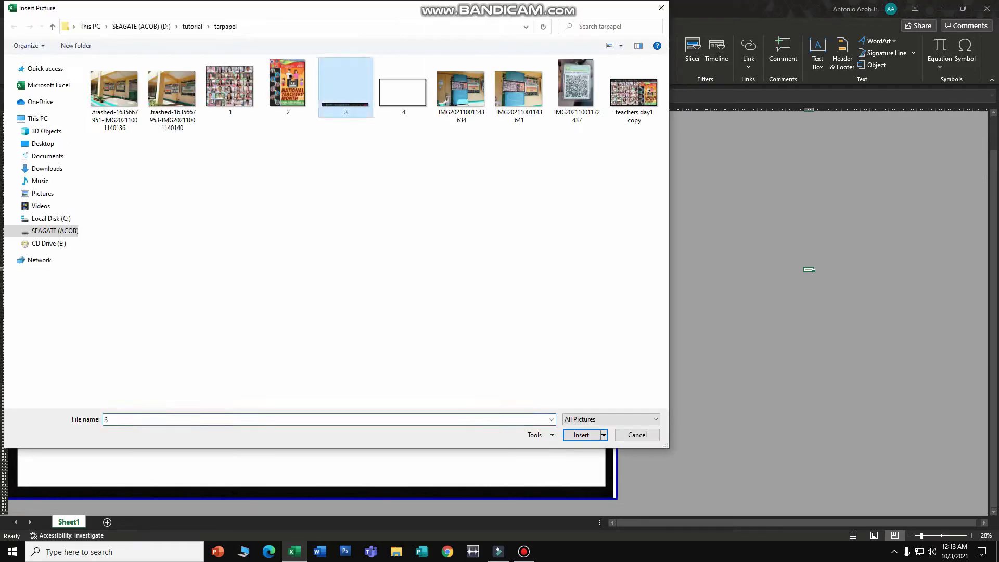
{"action": "left_click", "coordinate": [581, 435]}
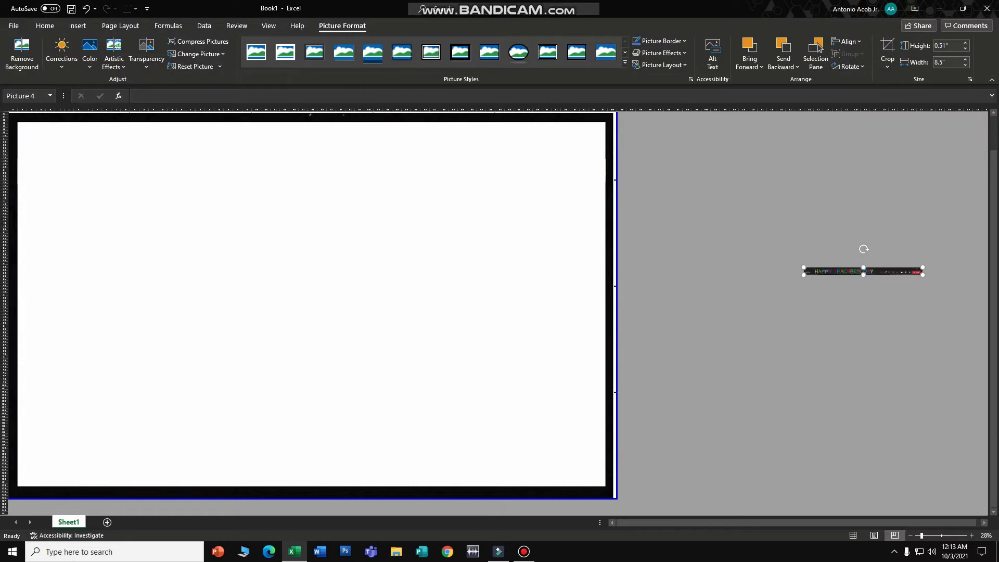
{"action": "left_click_drag", "start_coordinate": [843, 271], "coordinate": [57, 125]}
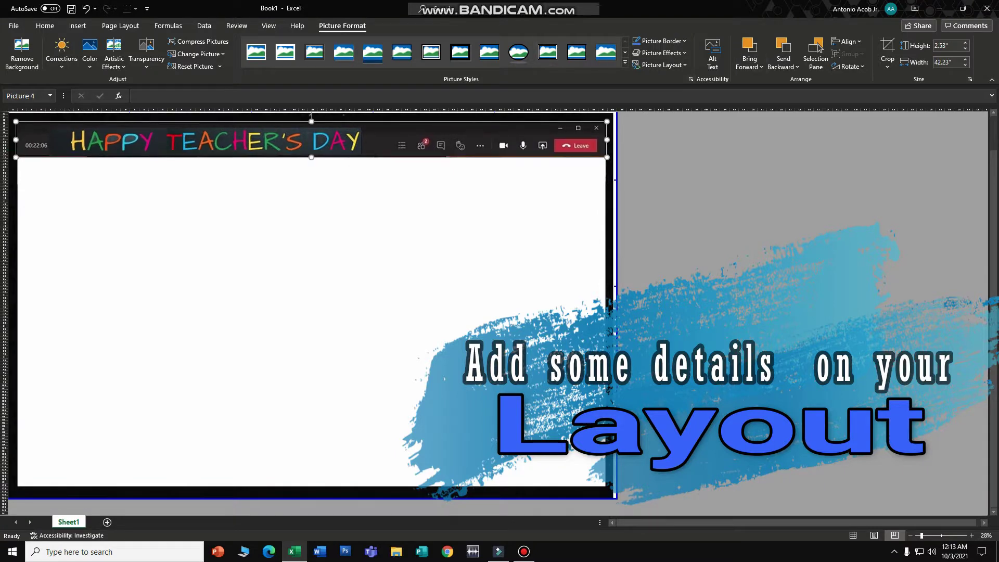
Widen the HAPPY TEACHER'S DAY banner to 42.82" and nudge it slightly upward inside the frame.
{"action": "left_click", "coordinate": [888, 52]}
{"action": "left_click_drag", "start_coordinate": [608, 139], "coordinate": [615, 140]}
{"action": "left_click", "coordinate": [669, 147]}
{"action": "left_click", "coordinate": [594, 138]}
{"action": "left_click", "coordinate": [659, 148]}
{"action": "left_click", "coordinate": [594, 139]}
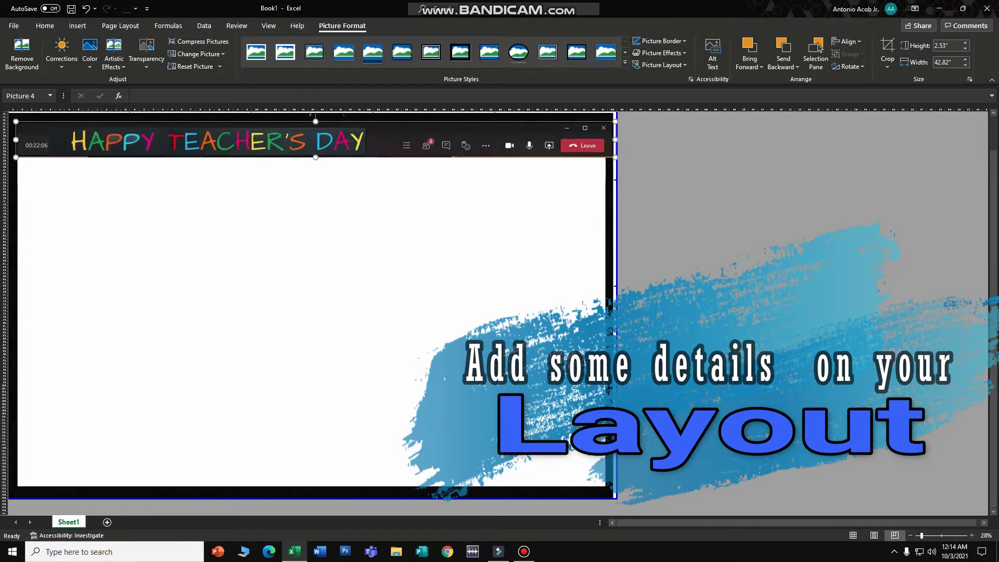
{"action": "left_click", "coordinate": [670, 142]}
{"action": "left_click", "coordinate": [593, 139]}
{"action": "key", "text": "Up"}
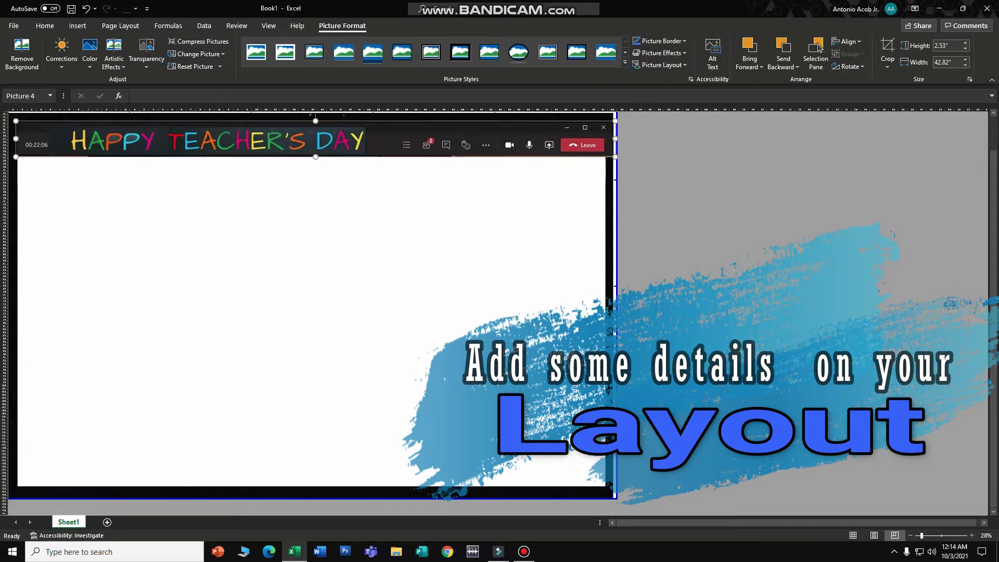
{"action": "left_click", "coordinate": [725, 172]}
{"action": "left_click", "coordinate": [593, 139]}
{"action": "key", "text": "Up"}
{"action": "left_click", "coordinate": [573, 198]}
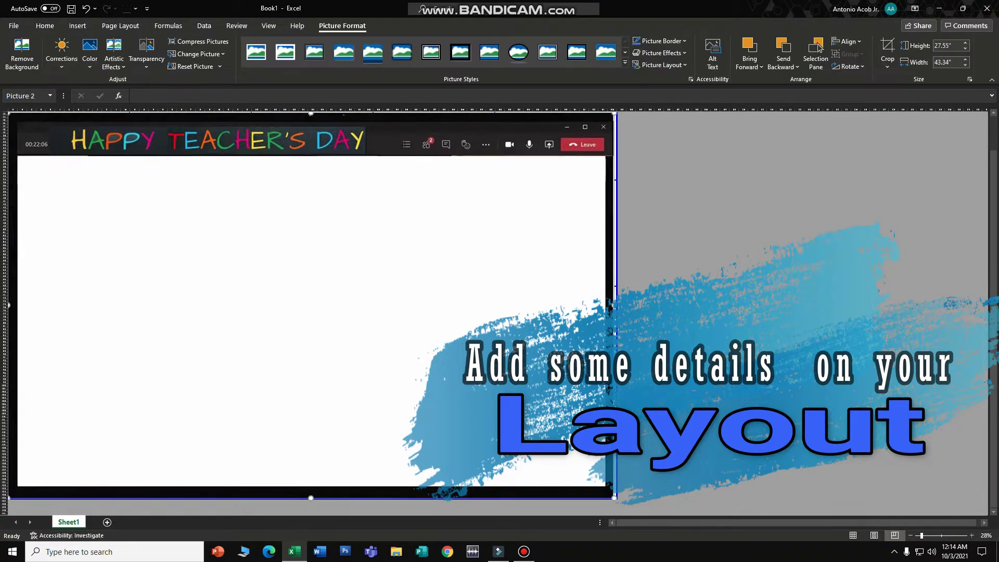
Insert picture 1 from the tarpapel folder, place it below the banner at the frame's left, and resize it to 23.77" by 30.99".
{"action": "left_click", "coordinate": [78, 26]}
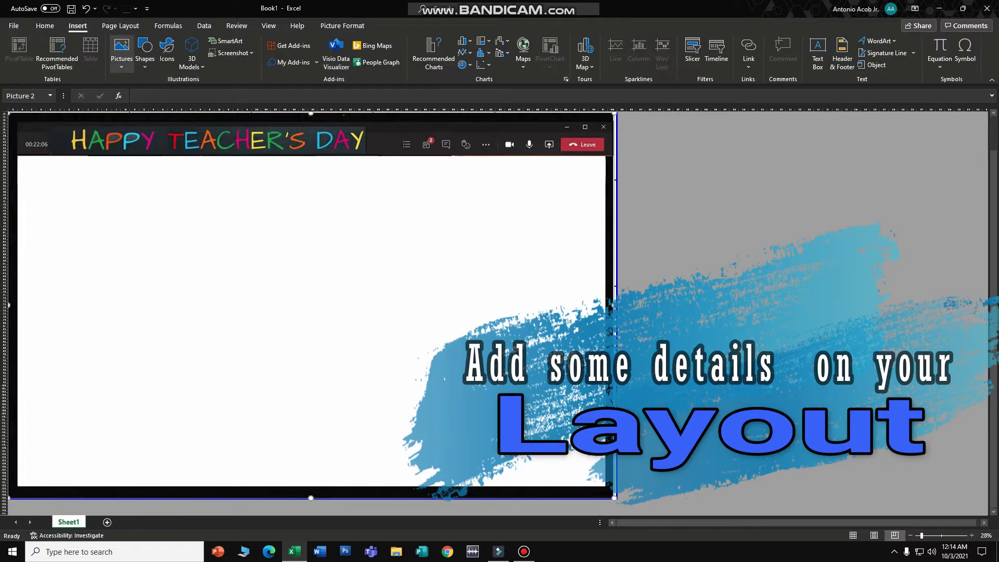
{"action": "left_click", "coordinate": [121, 52]}
{"action": "left_click", "coordinate": [148, 97]}
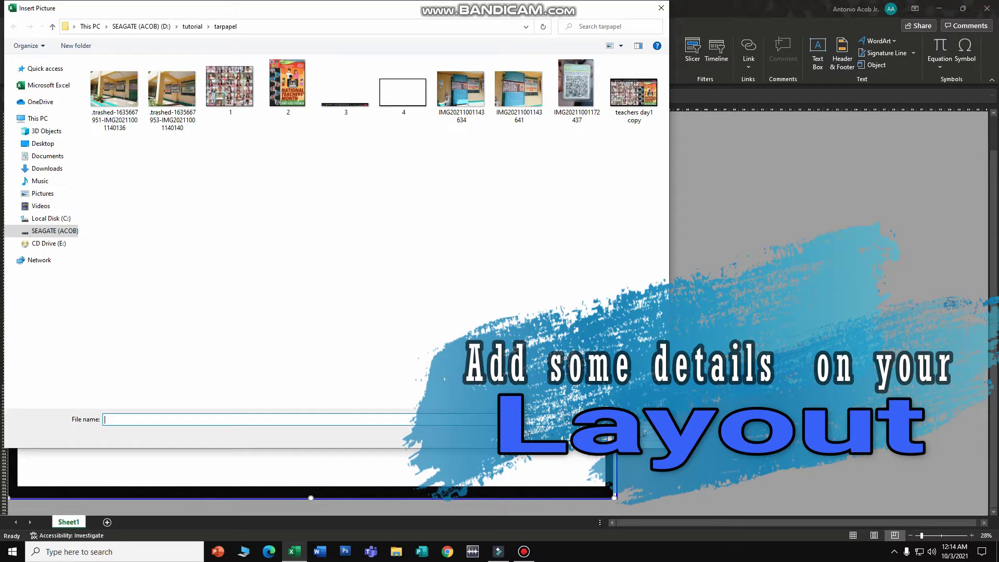
{"action": "double_click", "coordinate": [229, 87]}
{"action": "left_click_drag", "start_coordinate": [781, 221], "coordinate": [353, 206]}
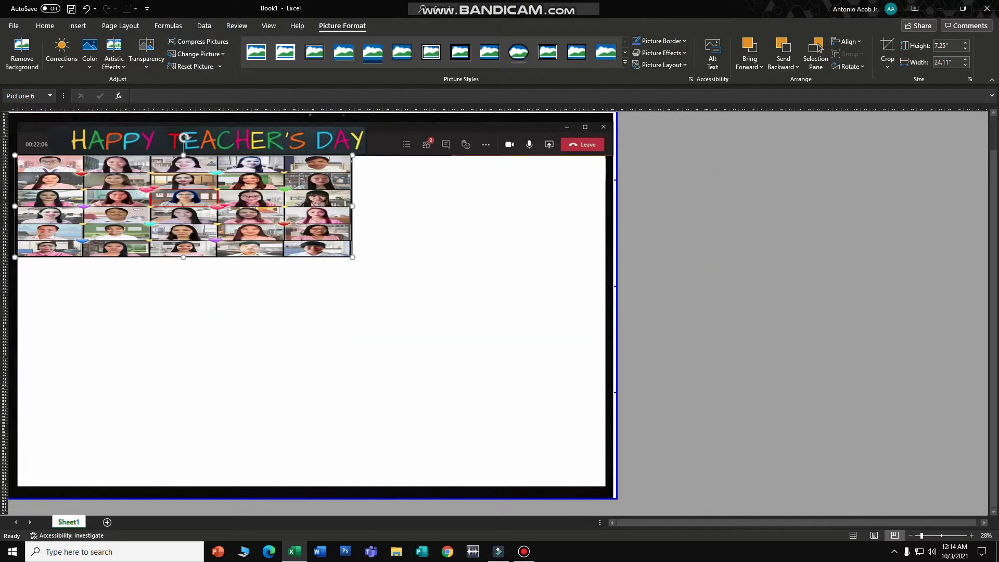
{"action": "left_click_drag", "start_coordinate": [183, 257], "coordinate": [183, 488]}
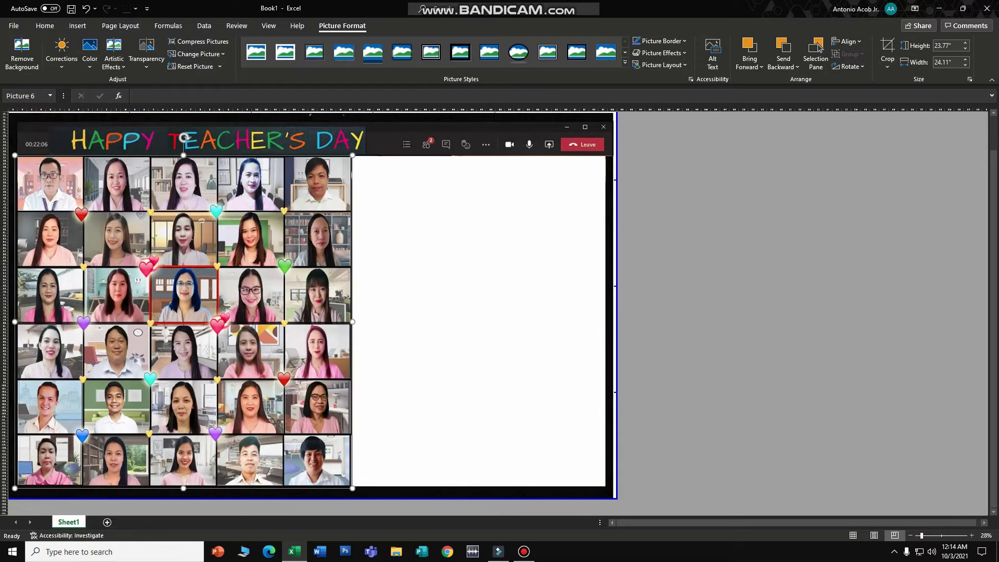
{"action": "left_click_drag", "start_coordinate": [353, 322], "coordinate": [449, 321]}
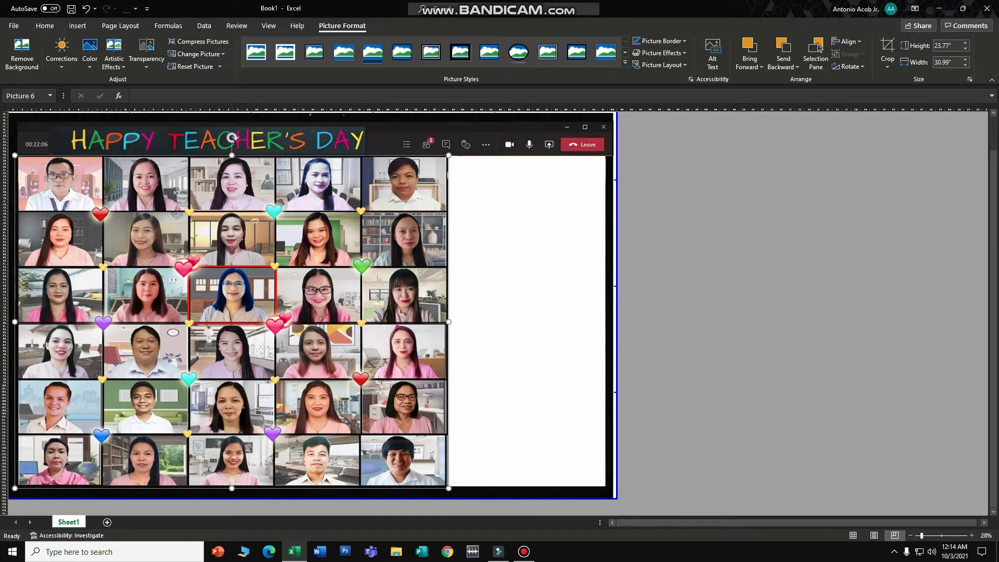
Insert picture 2 from the tarpapel folder and stretch it to fill the blank area beside the photo grid inside the frame.
{"action": "left_click", "coordinate": [78, 26]}
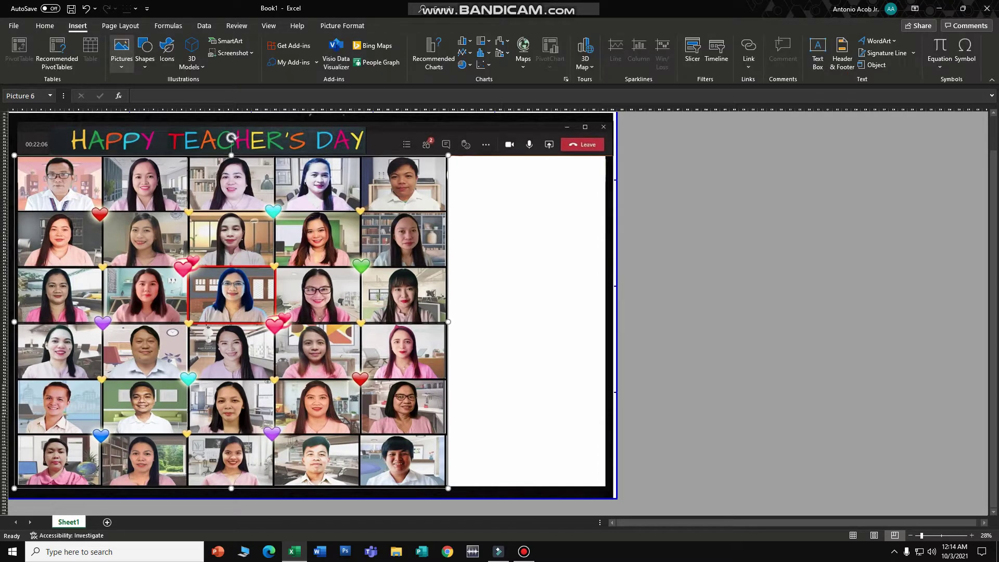
{"action": "left_click", "coordinate": [121, 52]}
{"action": "left_click", "coordinate": [133, 96]}
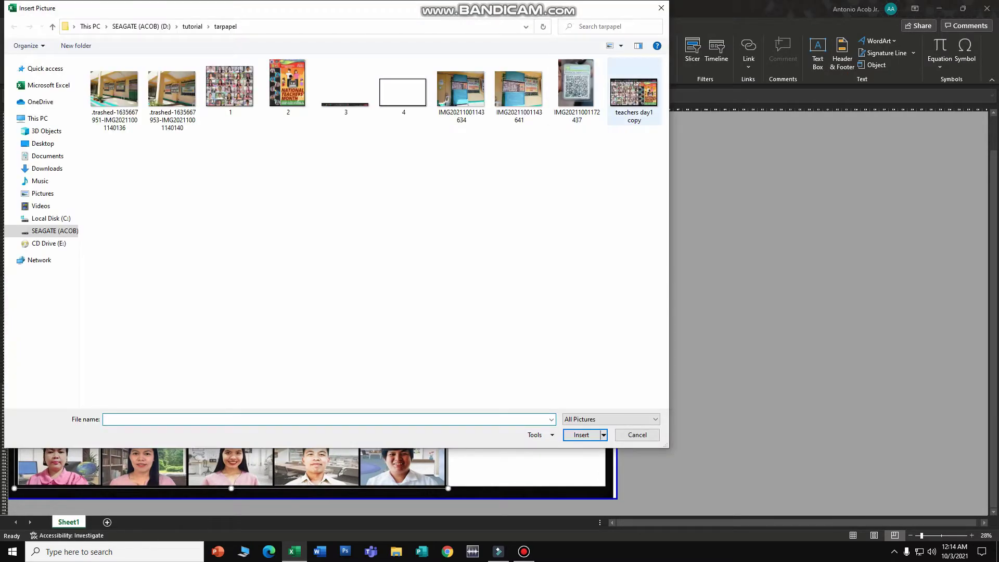
{"action": "double_click", "coordinate": [288, 87]}
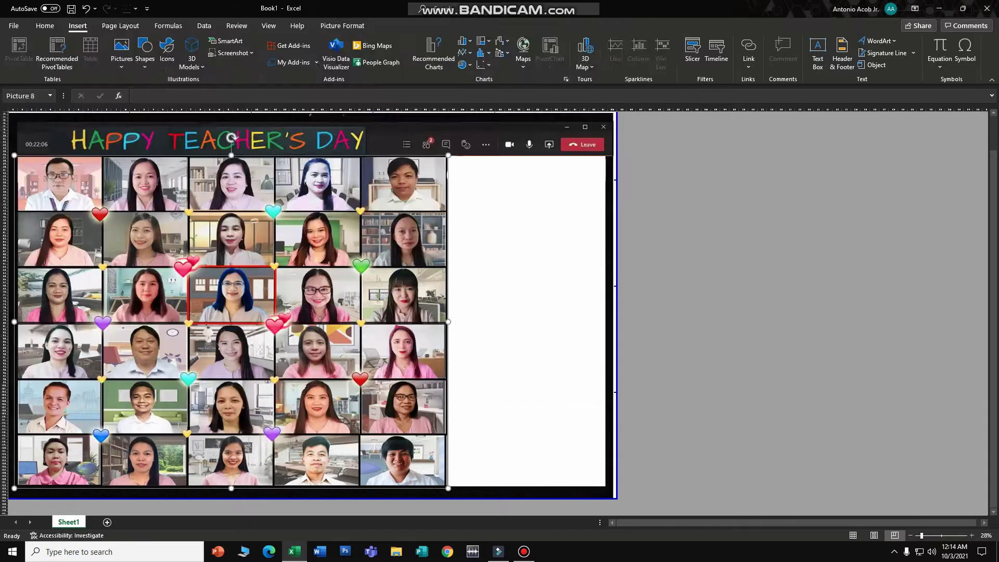
{"action": "left_click_drag", "start_coordinate": [831, 342], "coordinate": [512, 187]}
{"action": "left_click_drag", "start_coordinate": [535, 270], "coordinate": [607, 365]}
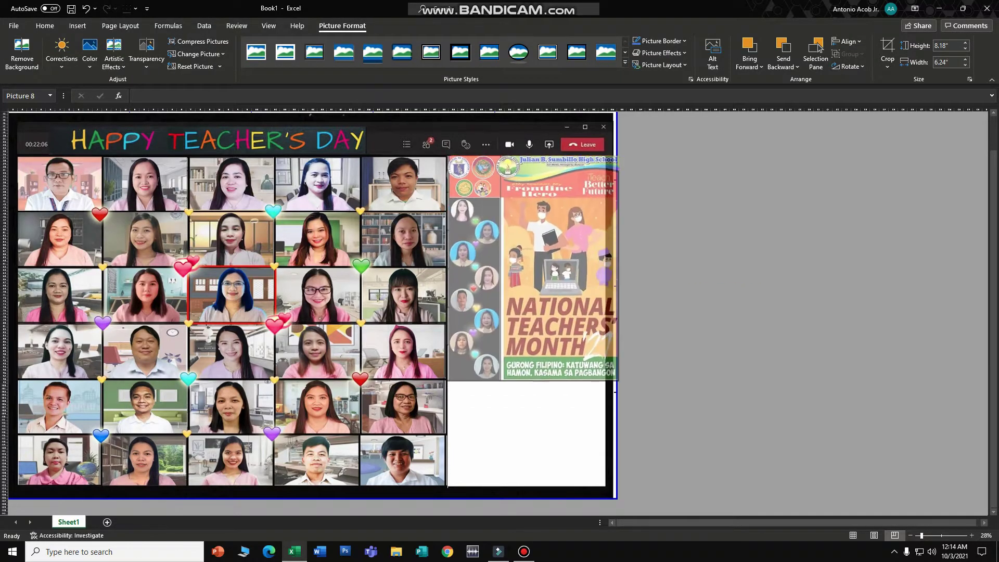
{"action": "left_click_drag", "start_coordinate": [527, 365], "coordinate": [527, 489]}
Narrow the photo grid from its right side and widen the National Teachers' Month poster leftward to close the gap between them.
{"action": "left_click", "coordinate": [396, 354]}
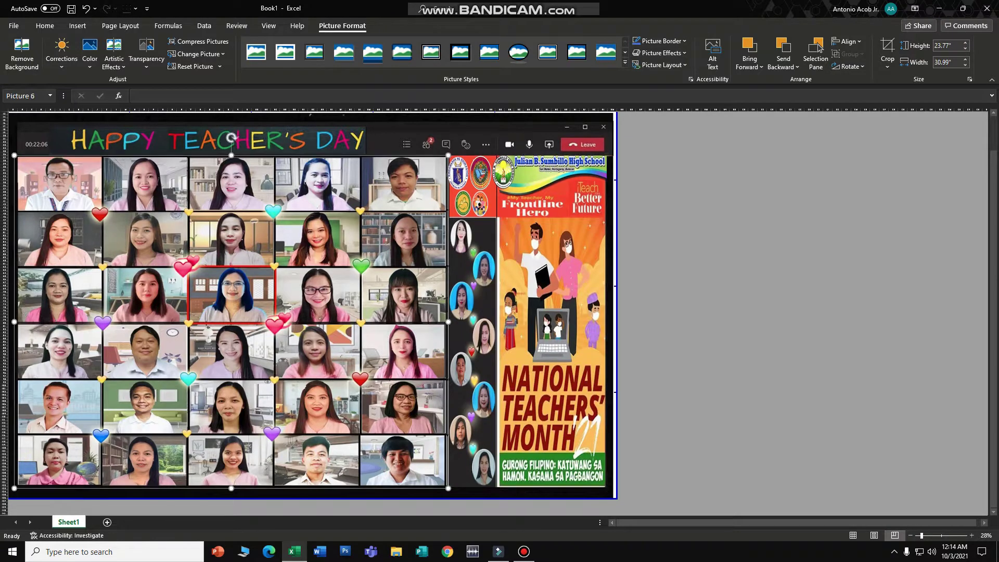
{"action": "left_click_drag", "start_coordinate": [449, 322], "coordinate": [418, 322]}
{"action": "left_click", "coordinate": [500, 323]}
{"action": "left_click", "coordinate": [395, 328]}
{"action": "left_click", "coordinate": [469, 323]}
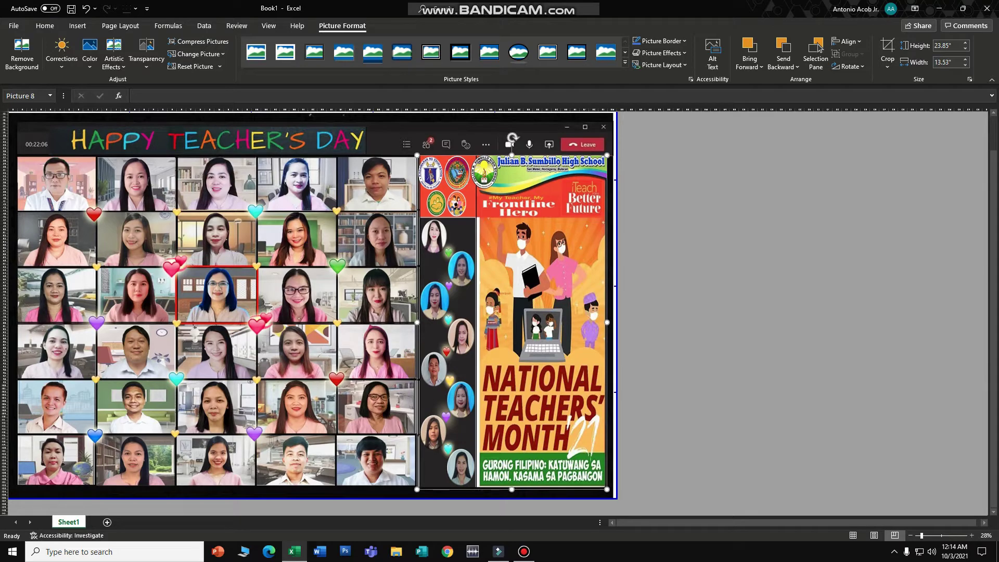
{"action": "left_click_drag", "start_coordinate": [418, 322], "coordinate": [405, 322]}
{"action": "left_click", "coordinate": [394, 325]}
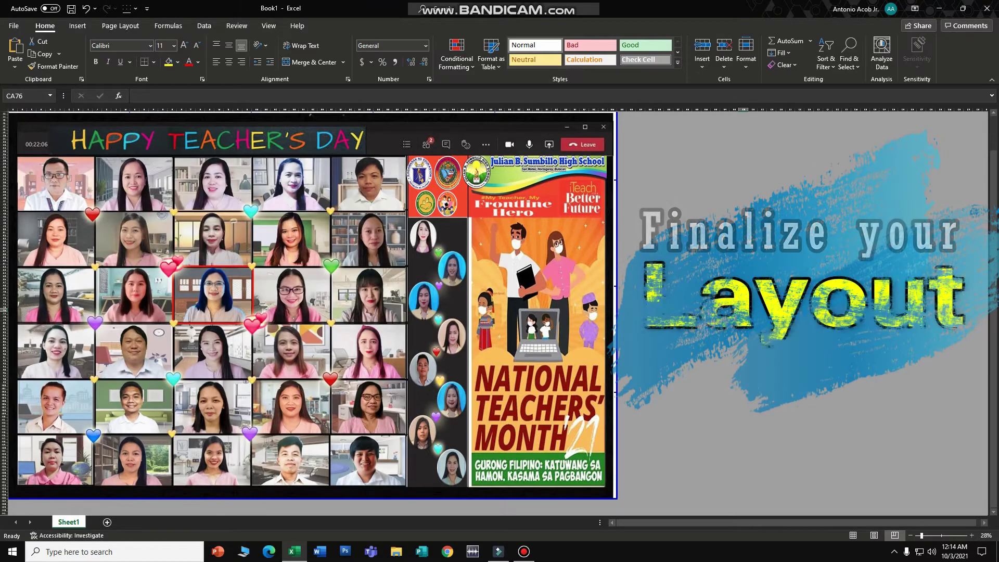
Extend the frame's right side to the print area boundary, refit the poster beside the photo grid, and slightly reduce its height.
{"action": "left_click_drag", "start_coordinate": [506, 323], "coordinate": [502, 322]}
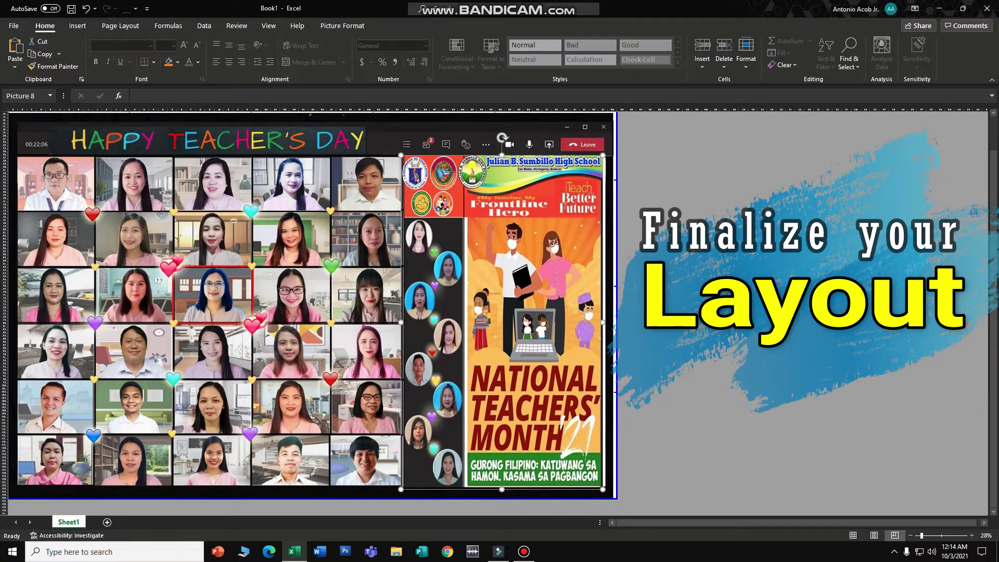
{"action": "left_click", "coordinate": [609, 307]}
{"action": "left_click_drag", "start_coordinate": [614, 306], "coordinate": [617, 306]}
{"action": "left_click_drag", "start_coordinate": [506, 322], "coordinate": [510, 324]}
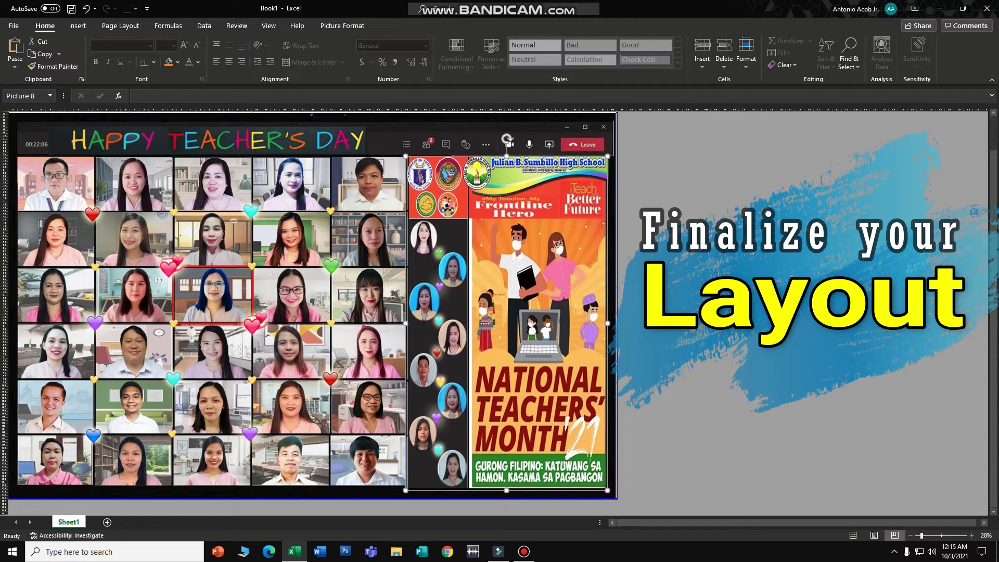
{"action": "left_click_drag", "start_coordinate": [507, 491], "coordinate": [507, 488]}
{"action": "left_click", "coordinate": [716, 429]}
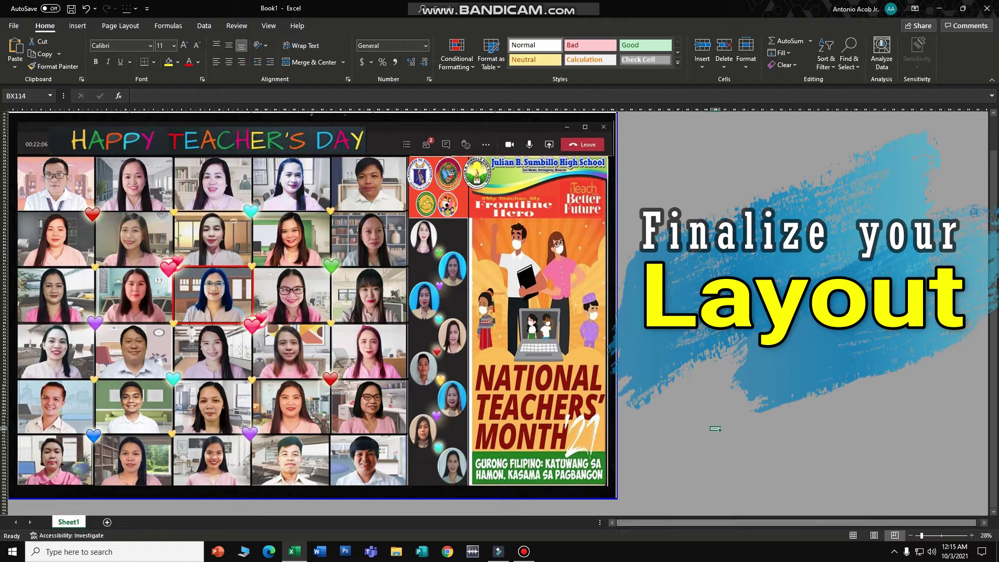
Show the sheet in Page Layout view and apply the Narrow margins preset.
{"action": "left_click", "coordinate": [853, 536]}
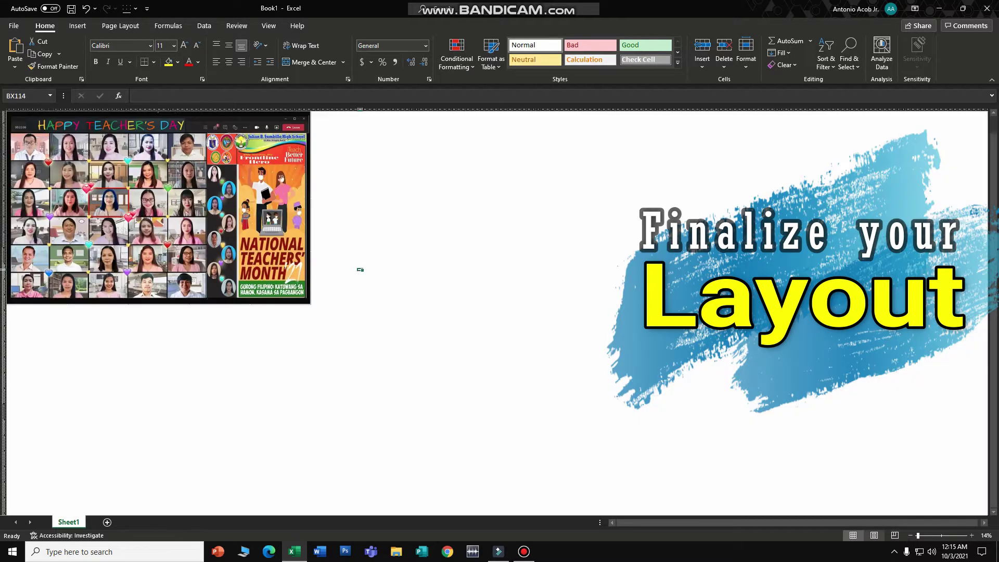
{"action": "left_click", "coordinate": [874, 535]}
{"action": "left_click_drag", "start_coordinate": [941, 535], "coordinate": [836, 523]}
{"action": "scroll", "coordinate": [500, 326], "scroll_direction": "up", "scroll_amount": 4}
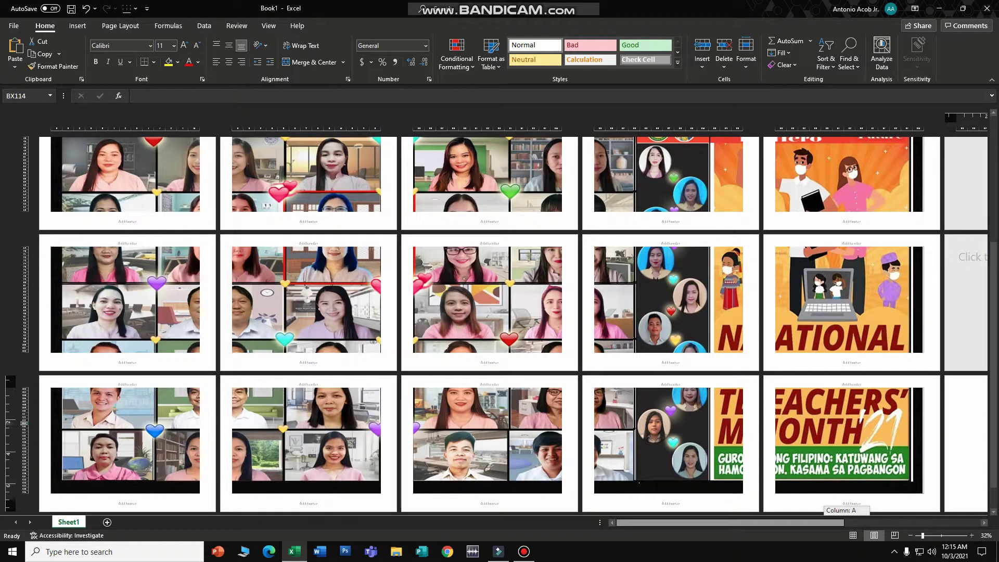
{"action": "scroll", "coordinate": [500, 325], "scroll_direction": "up", "scroll_amount": 15}
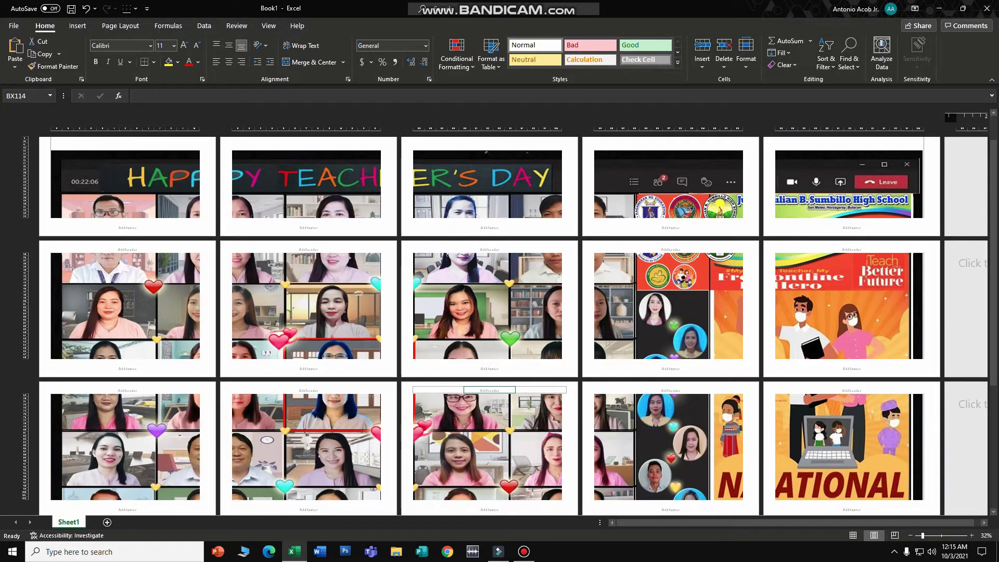
{"action": "left_click", "coordinate": [120, 26]}
{"action": "left_click", "coordinate": [88, 52]}
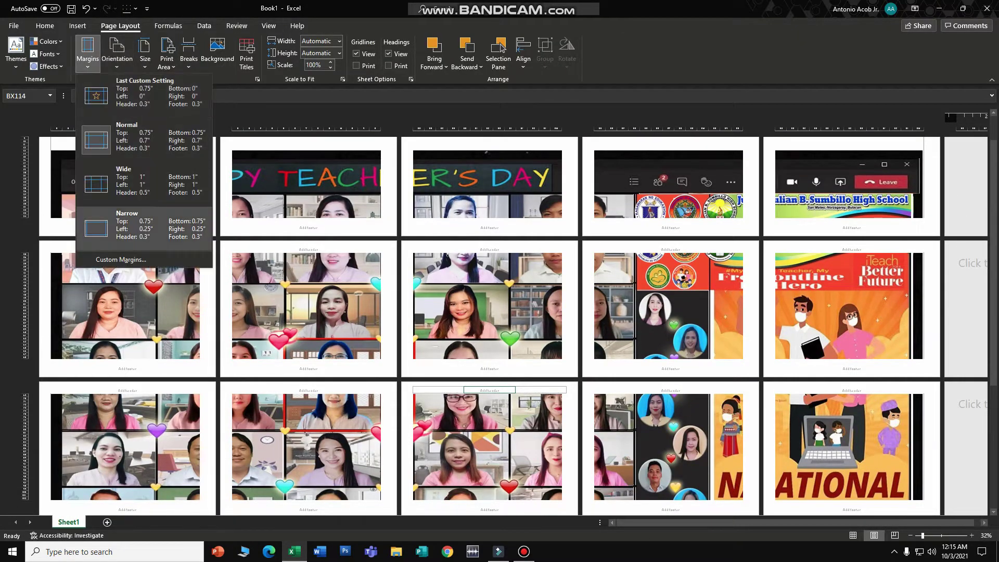
{"action": "left_click", "coordinate": [138, 225]}
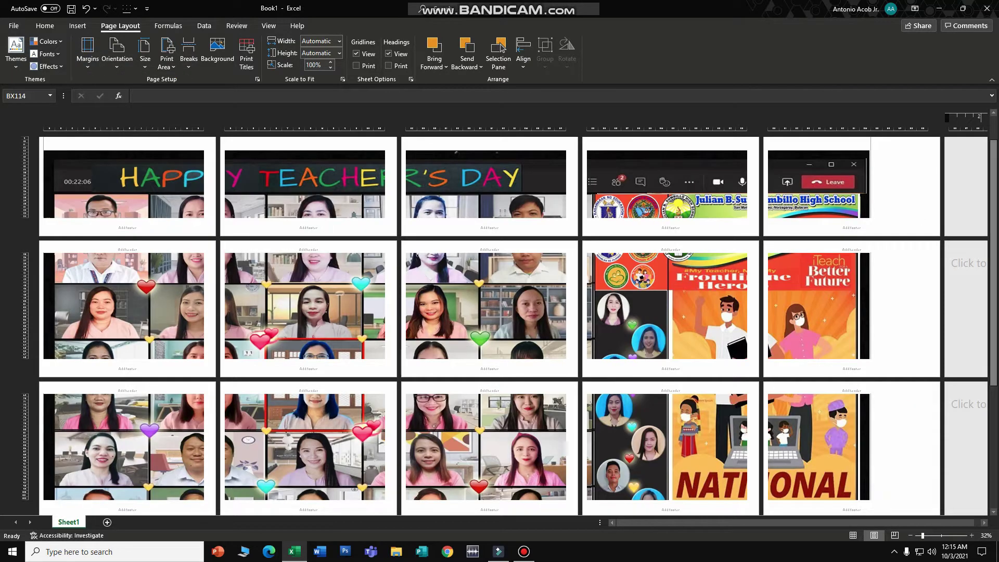
Examine the whole tarpapel across its page grid in Page Layout view at 10% zoom.
{"action": "scroll", "coordinate": [500, 326], "scroll_direction": "down", "scroll_amount": 2}
{"action": "scroll", "coordinate": [500, 325], "scroll_direction": "down", "scroll_amount": 1}
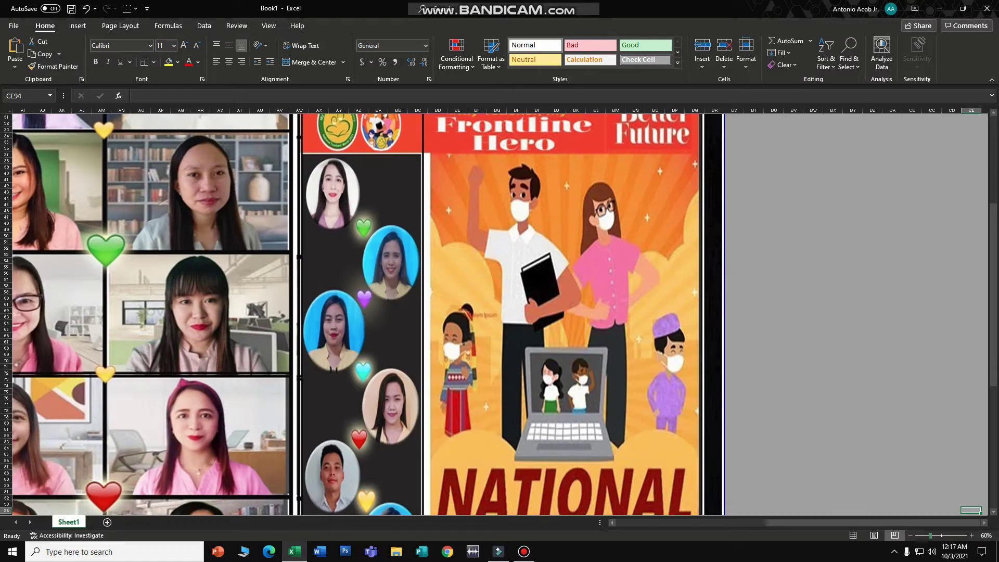
{"action": "left_click", "coordinate": [875, 536]}
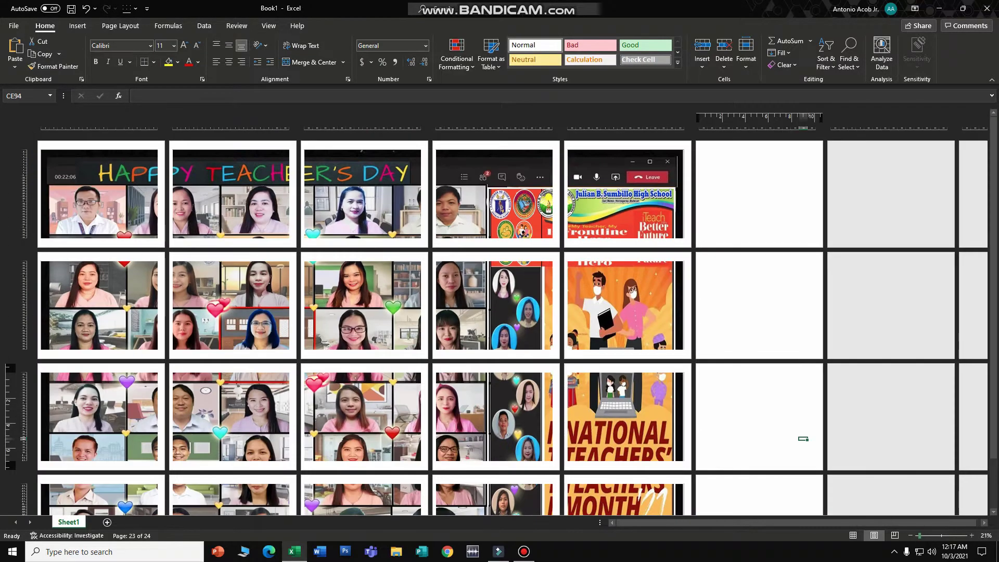
{"action": "left_click_drag", "start_coordinate": [919, 535], "coordinate": [916, 535]}
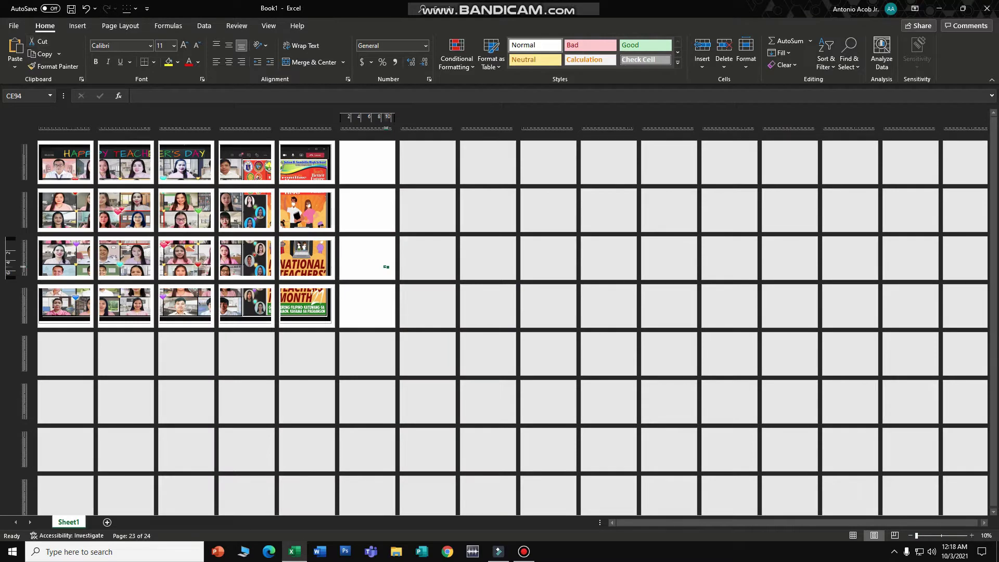
Open the print preview and page through the tarpapel from page 1 to page 20.
{"action": "left_click", "coordinate": [13, 25]}
{"action": "left_click", "coordinate": [32, 187]}
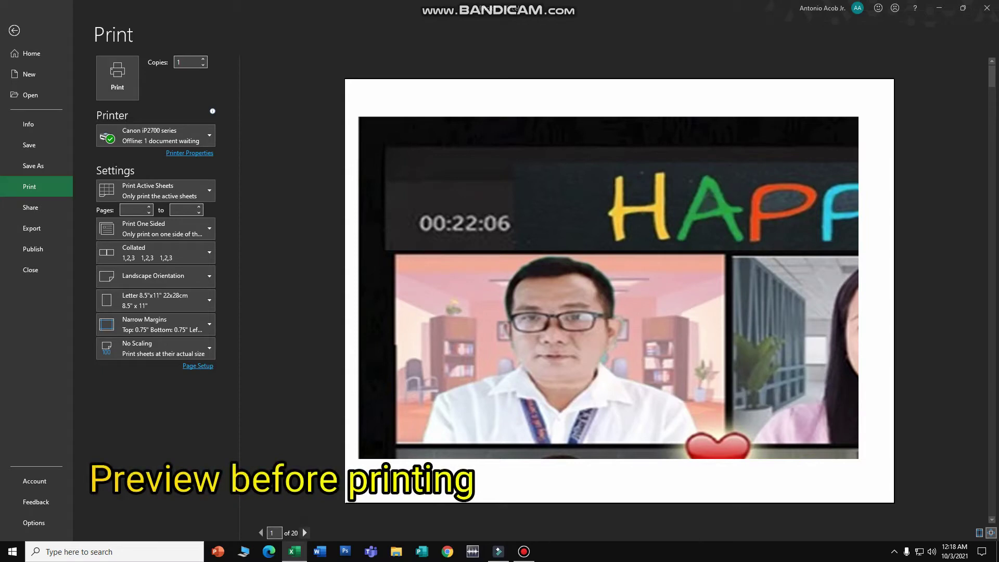
{"action": "left_click", "coordinate": [305, 532]}
{"action": "left_click", "coordinate": [305, 532]}
{"action": "left_click", "coordinate": [305, 532]}
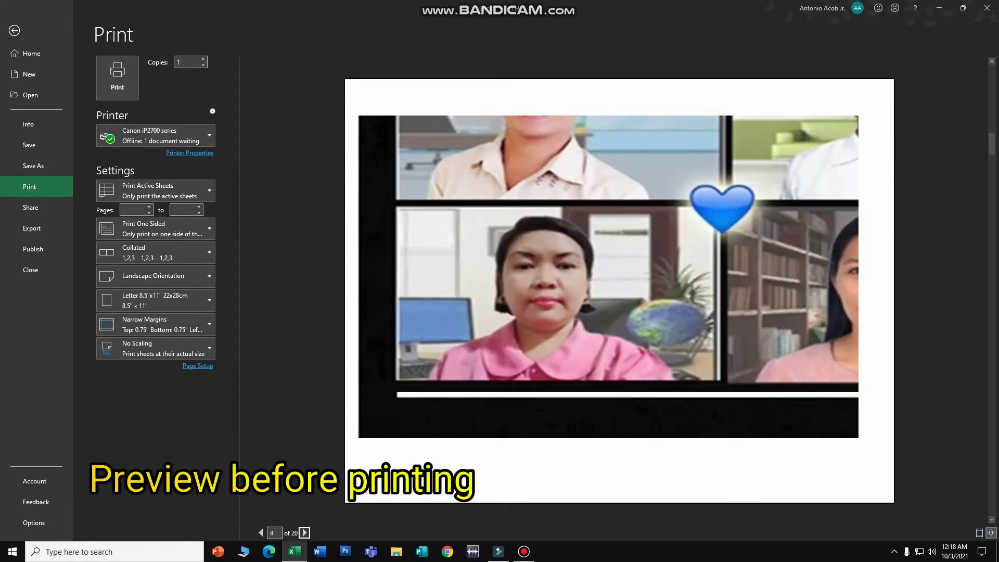
{"action": "left_click", "coordinate": [305, 532]}
{"action": "left_click", "coordinate": [305, 533]}
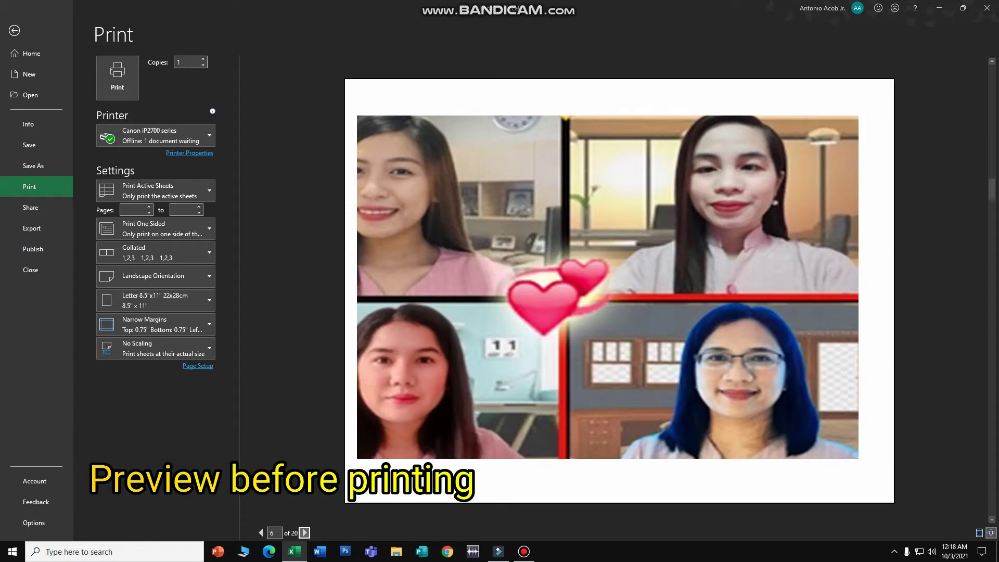
{"action": "left_click", "coordinate": [304, 533]}
{"action": "left_click", "coordinate": [304, 532]}
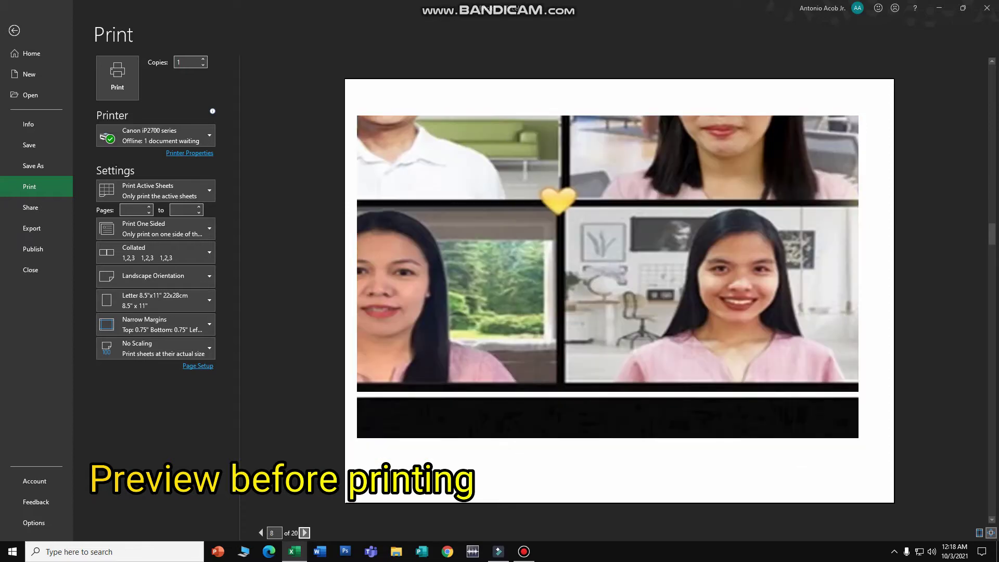
{"action": "left_click", "coordinate": [305, 532]}
{"action": "left_click", "coordinate": [305, 532]}
{"action": "left_click", "coordinate": [305, 532]}
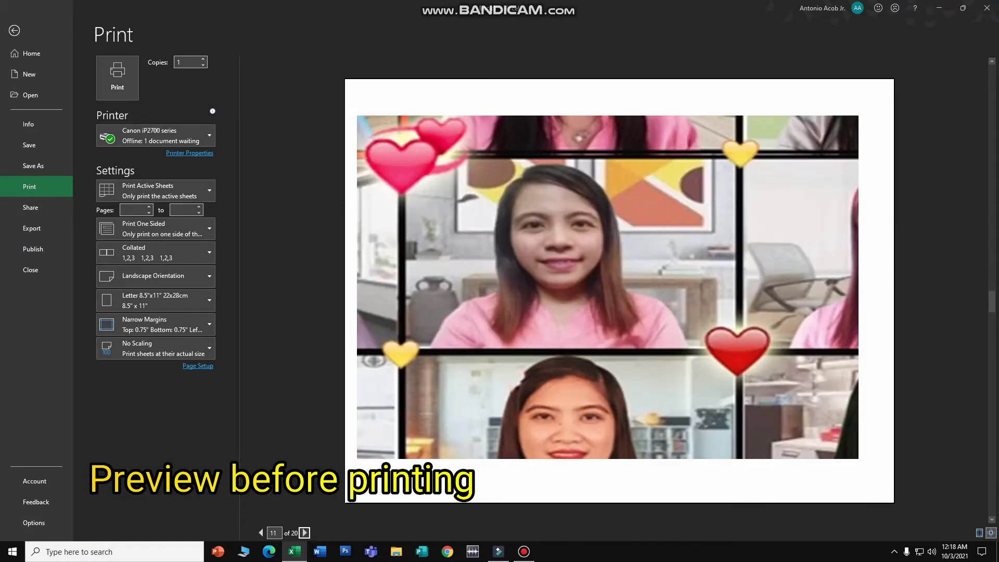
{"action": "left_click", "coordinate": [304, 533]}
{"action": "left_click", "coordinate": [304, 533]}
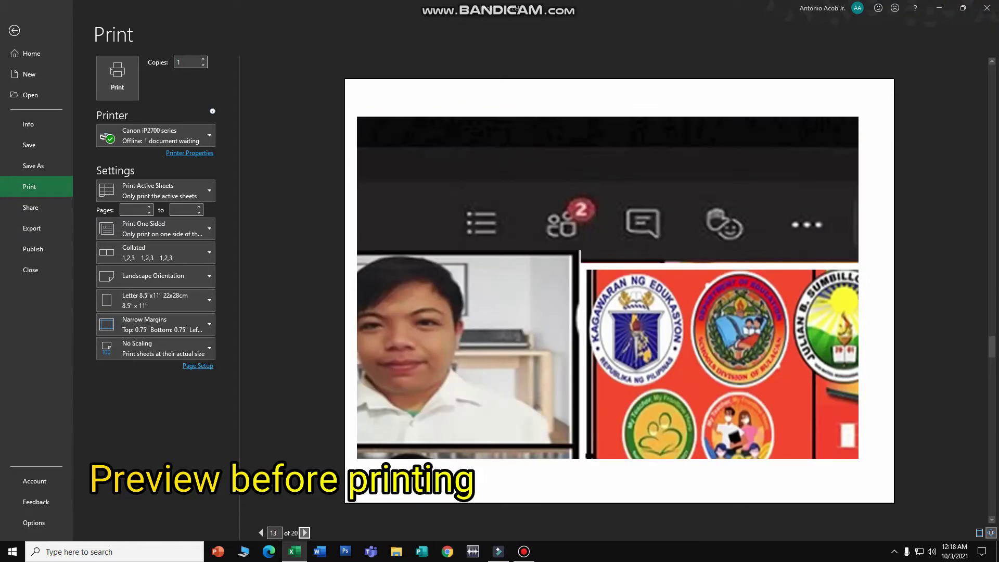
{"action": "left_click", "coordinate": [305, 532]}
{"action": "left_click", "coordinate": [304, 532]}
{"action": "left_click", "coordinate": [305, 532]}
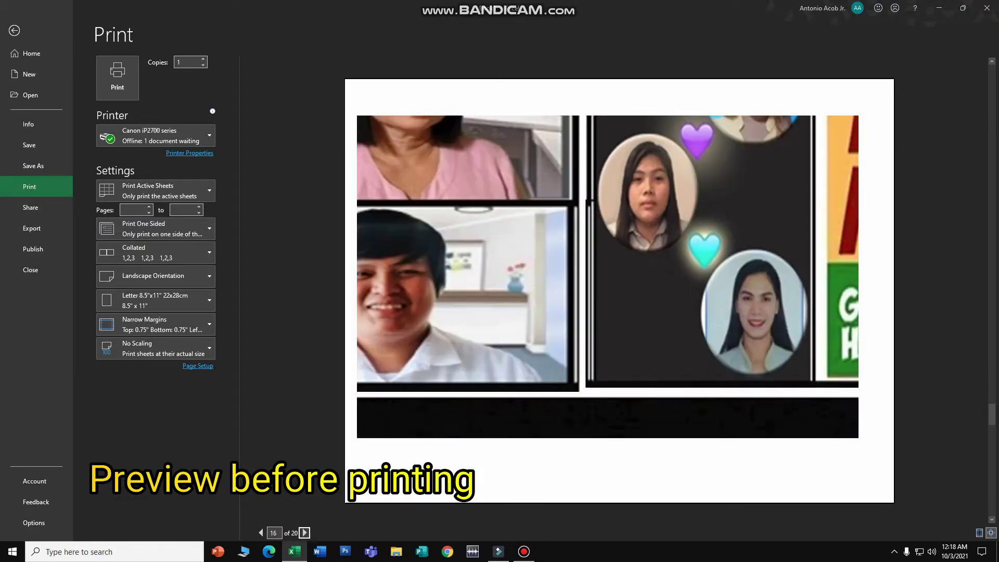
{"action": "left_click", "coordinate": [305, 532]}
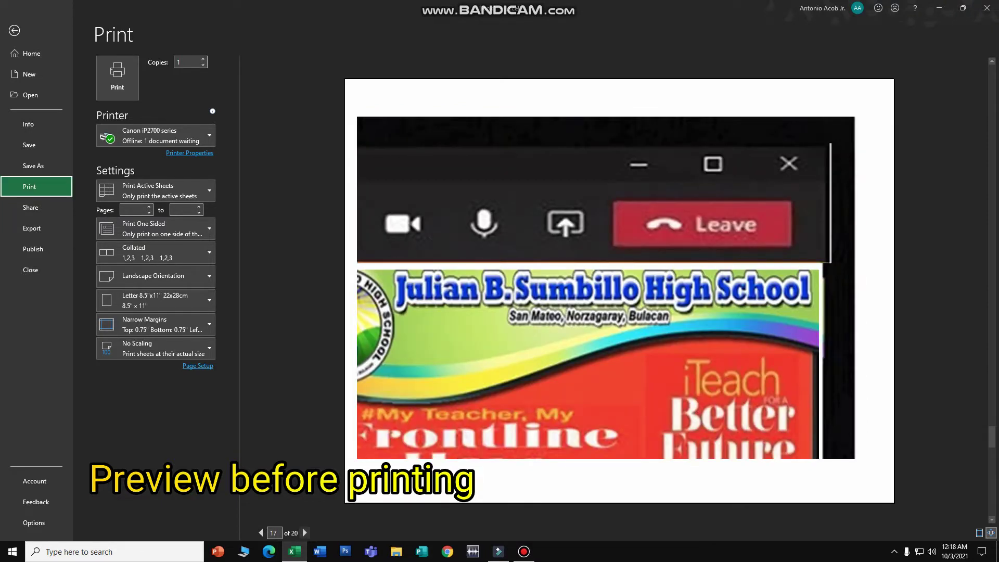
{"action": "left_click", "coordinate": [305, 533]}
{"action": "left_click", "coordinate": [305, 532]}
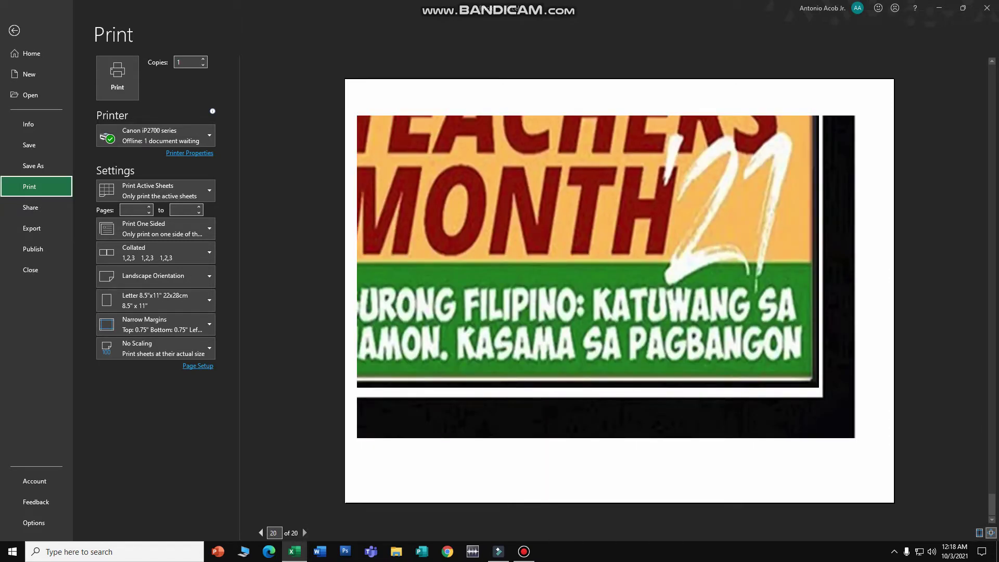
Print one copy of the active sheet in landscape Letter size with no scaling.
{"action": "left_click", "coordinate": [117, 78]}
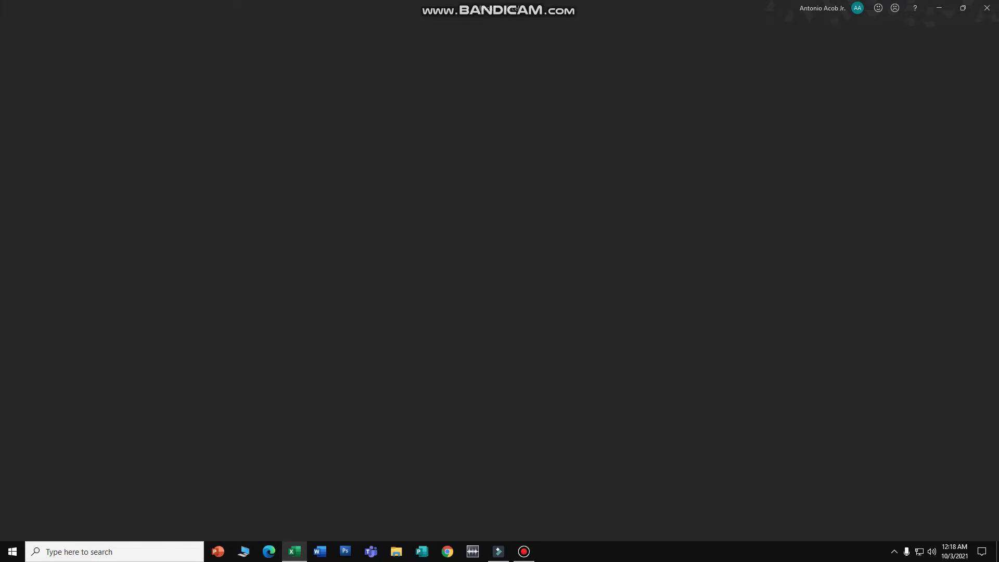